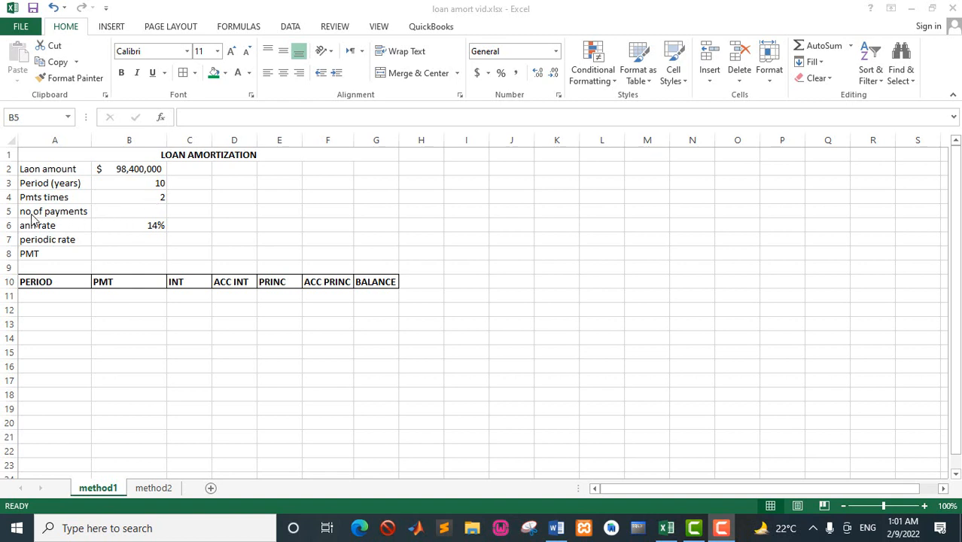
Calculate the number of payments in B5 by multiplying the period in years by the payment times (=B3*B4).
click(124, 215)
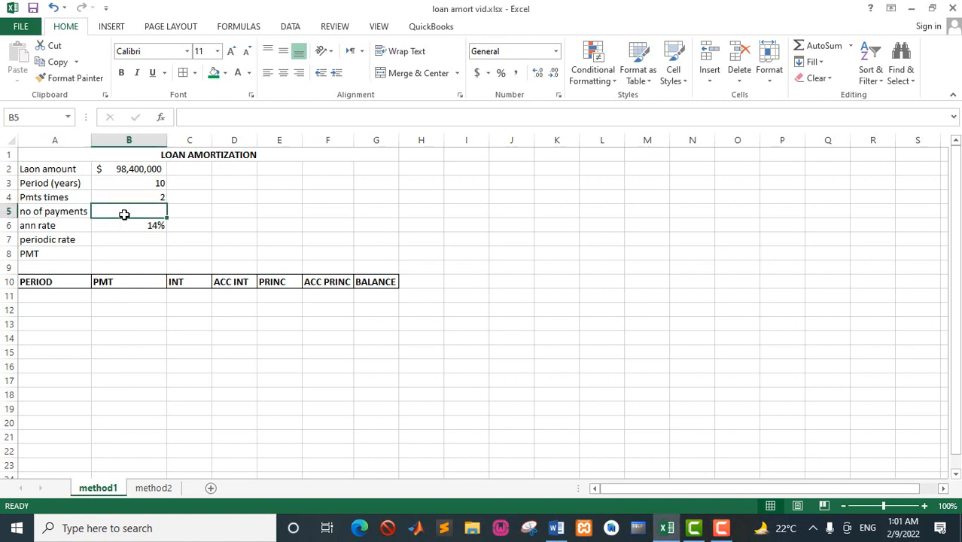
text(=)
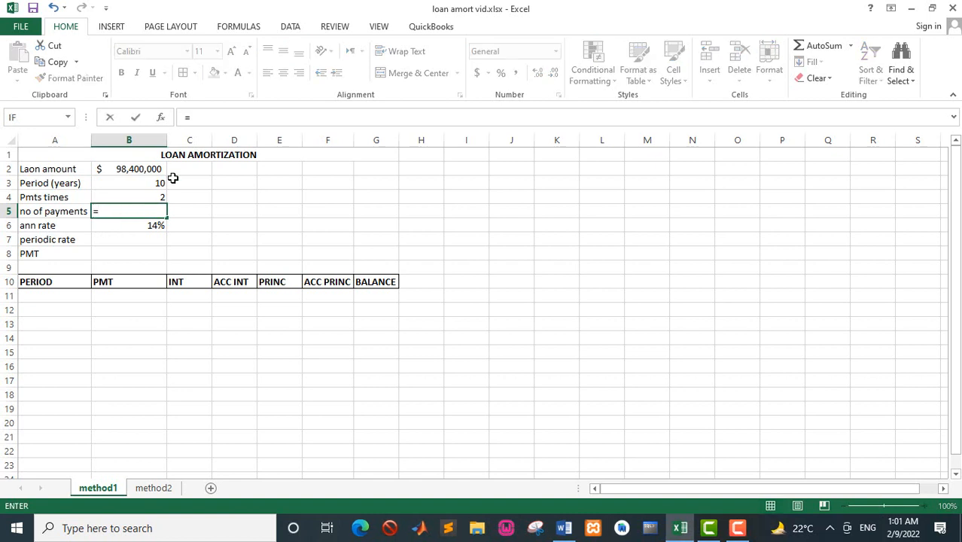
click(159, 181)
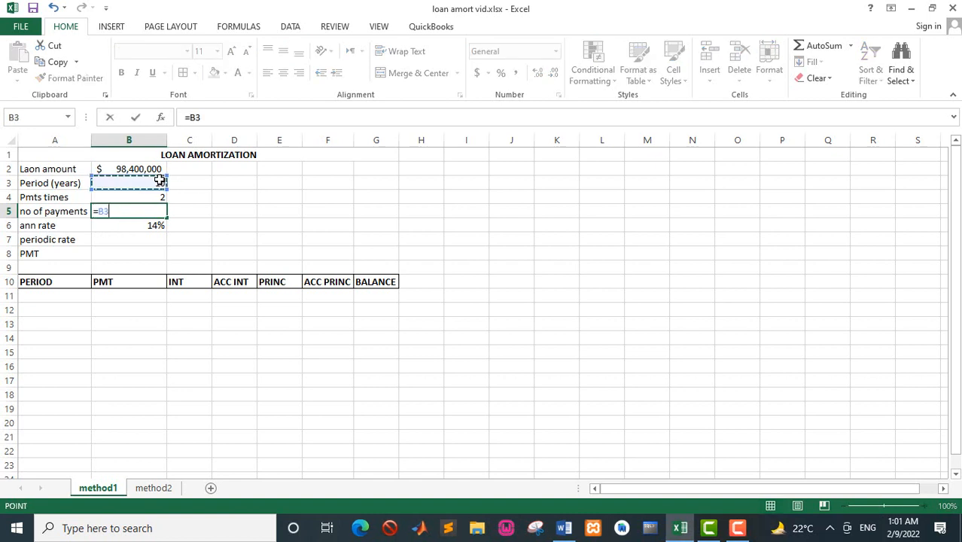
text(*)
click(158, 194)
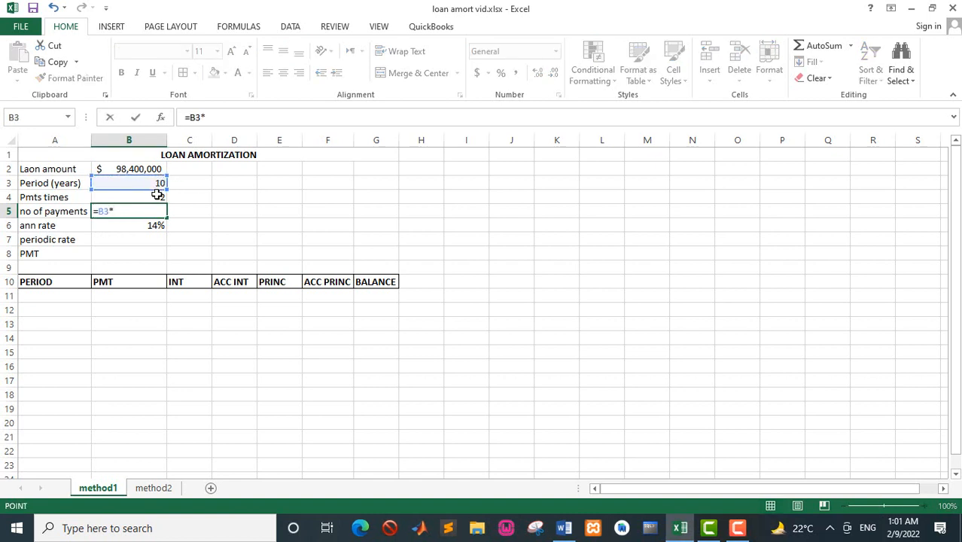
key(Return)
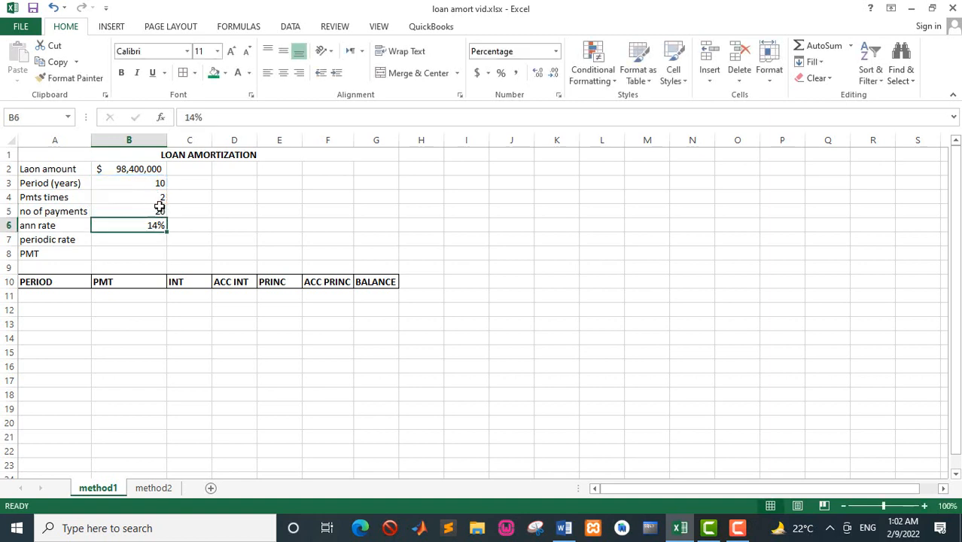
Calculate the periodic rate in B7 by dividing the annual rate in B6 by the payment times in B4.
click(133, 241)
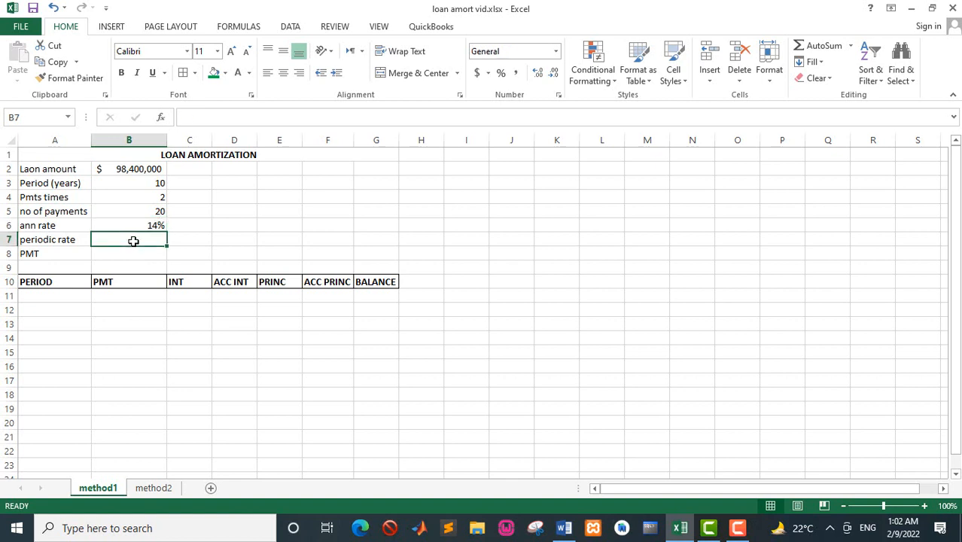
text(=)
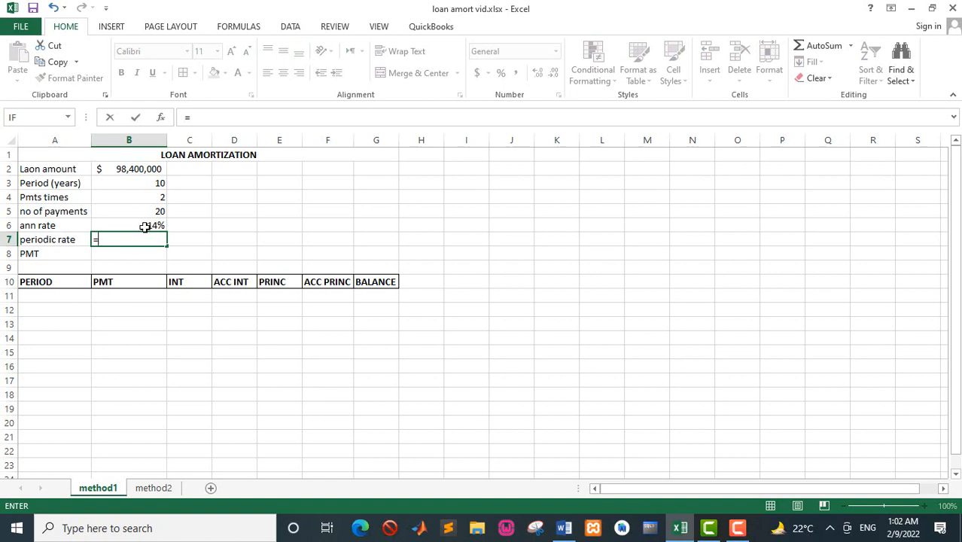
click(145, 226)
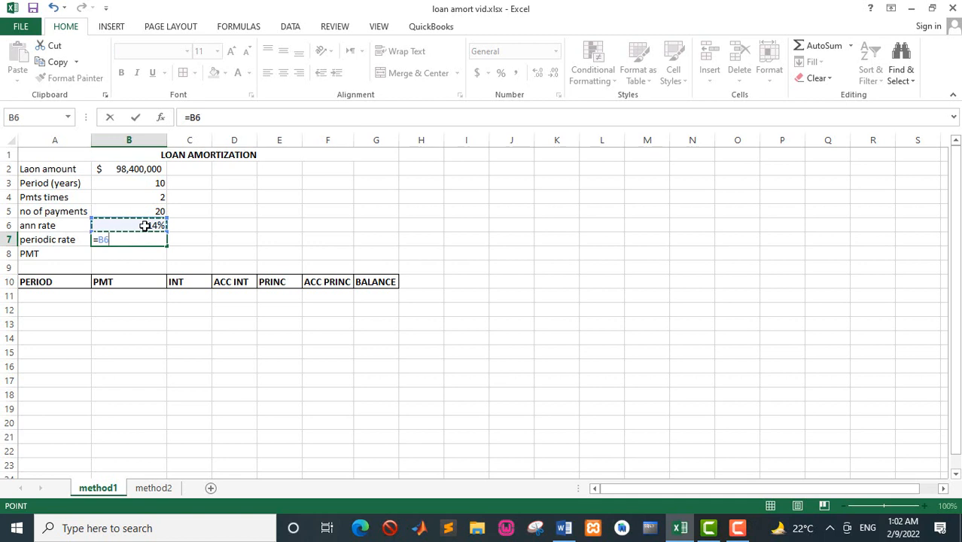
text(/2)
key(Return)
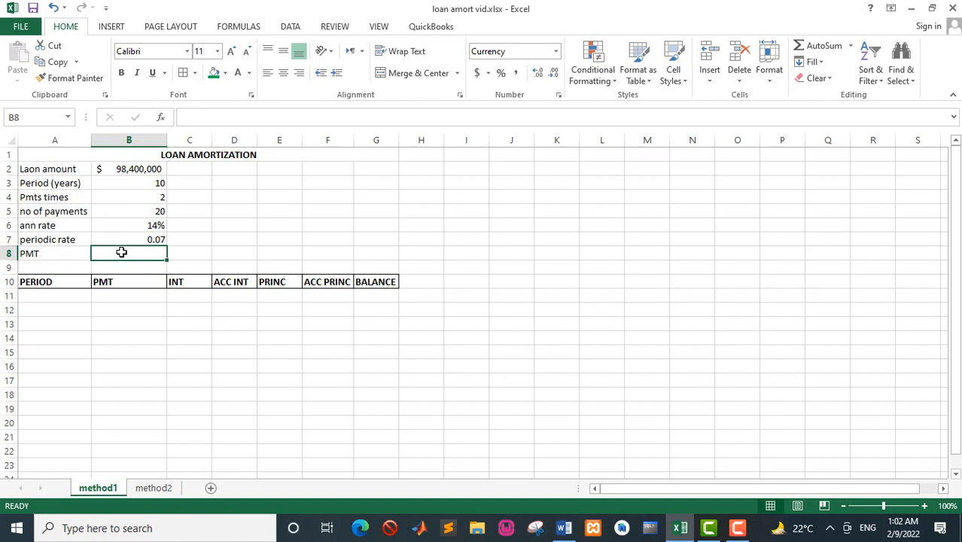
Calculate the loan payment in B8 with the formula =PMT($B$7,$B$5,-B2).
text(=)
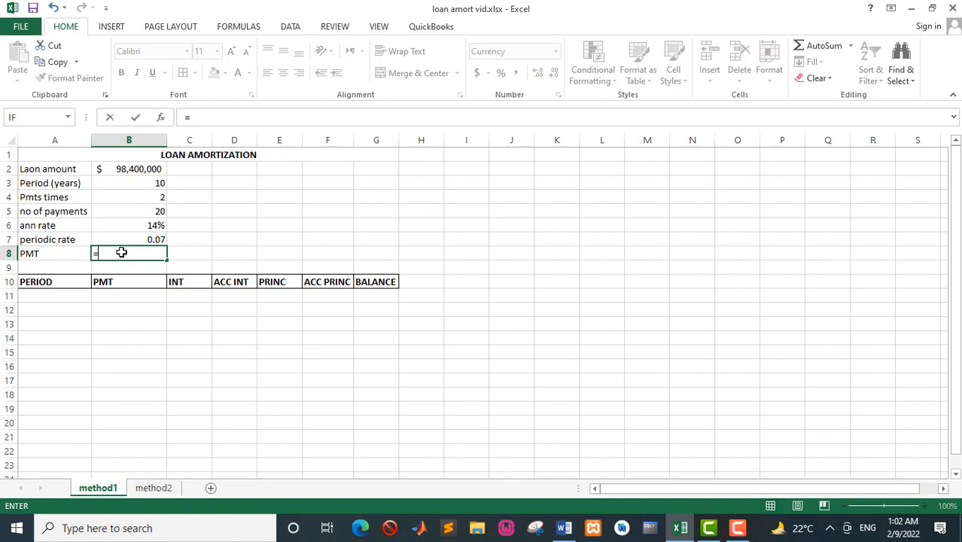
text(PM)
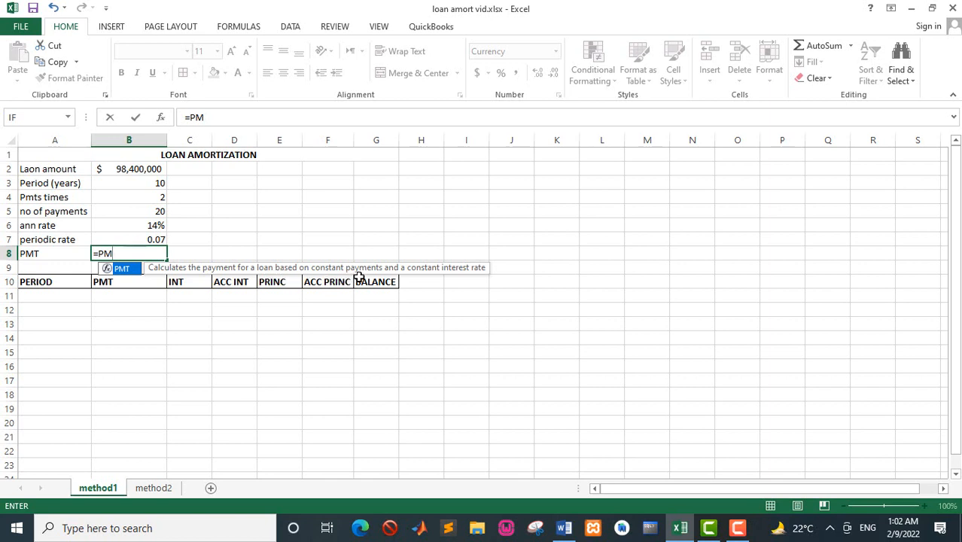
double_click(133, 273)
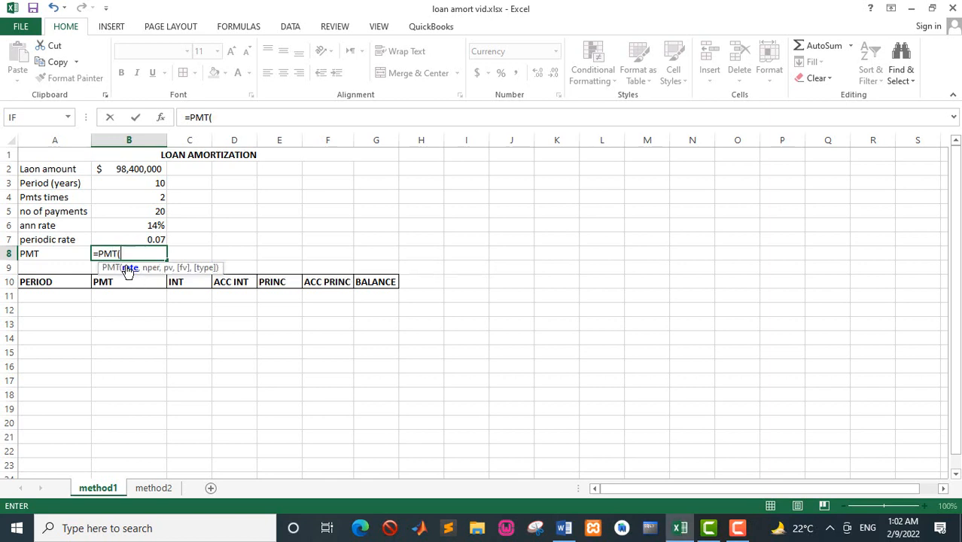
click(144, 241)
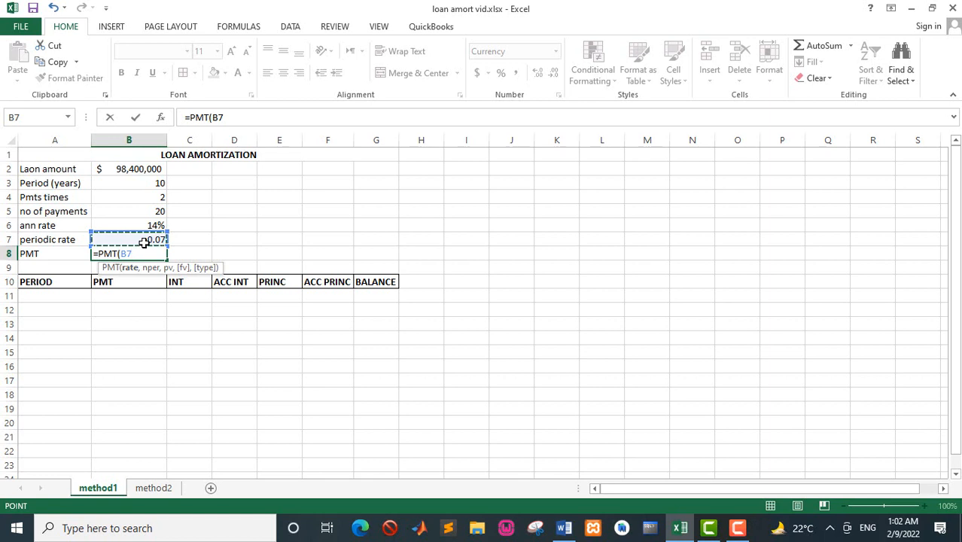
key(F4)
text(,)
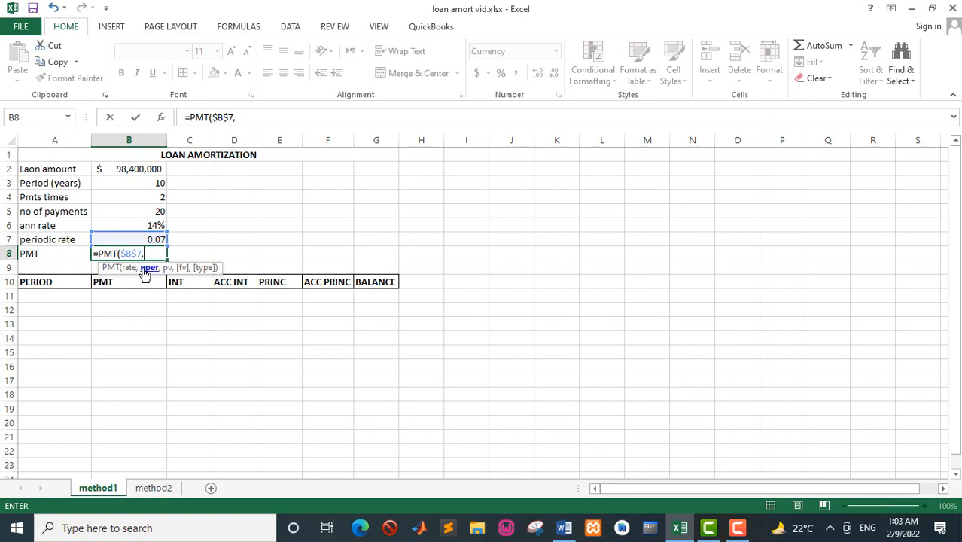
click(160, 211)
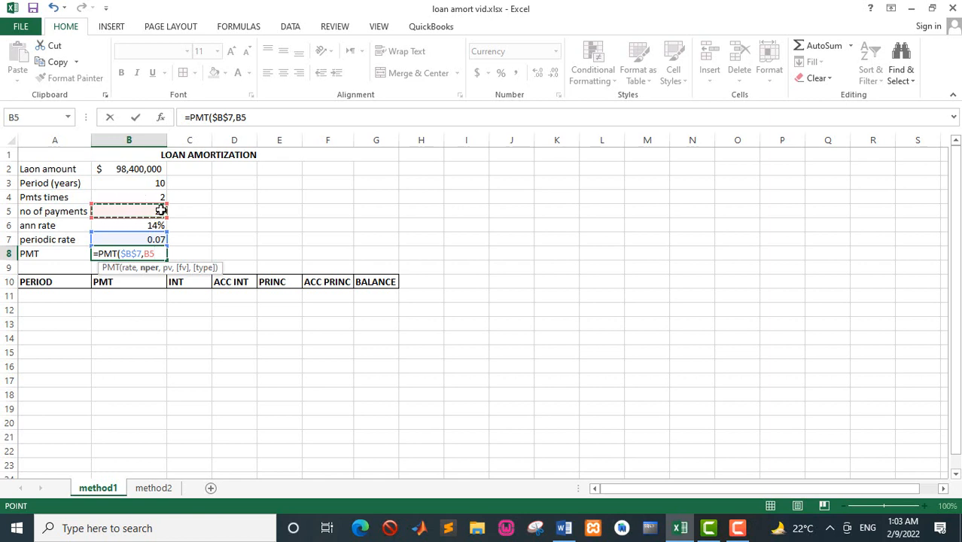
key(F4)
text(,-)
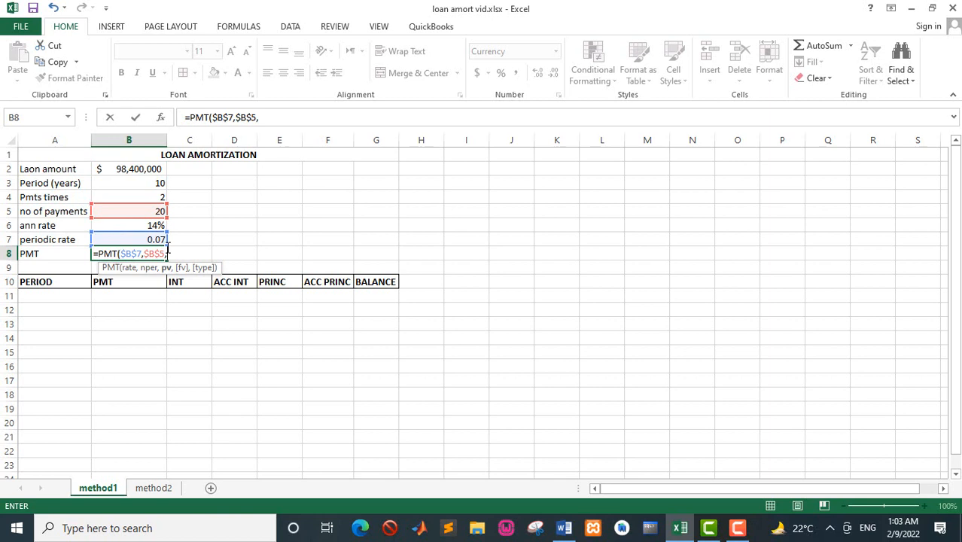
click(152, 169)
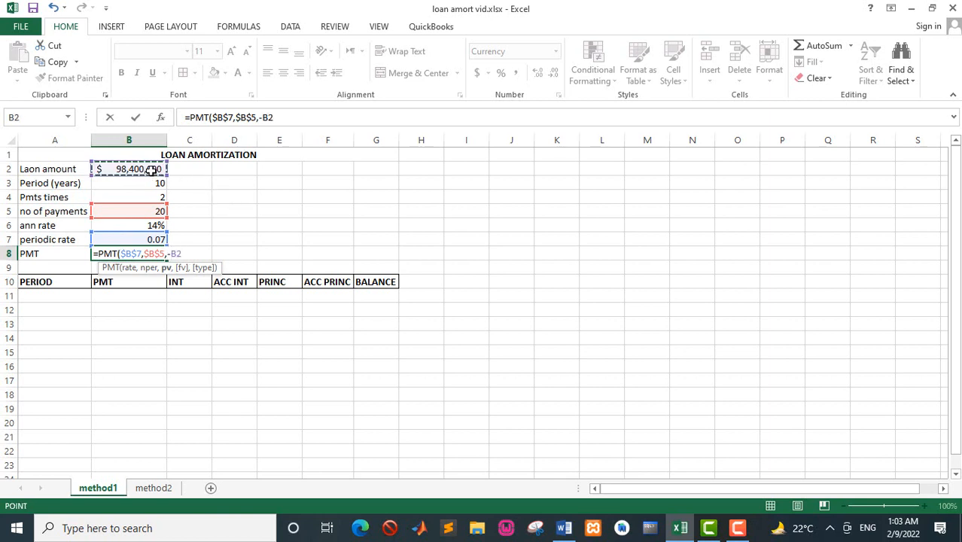
text())
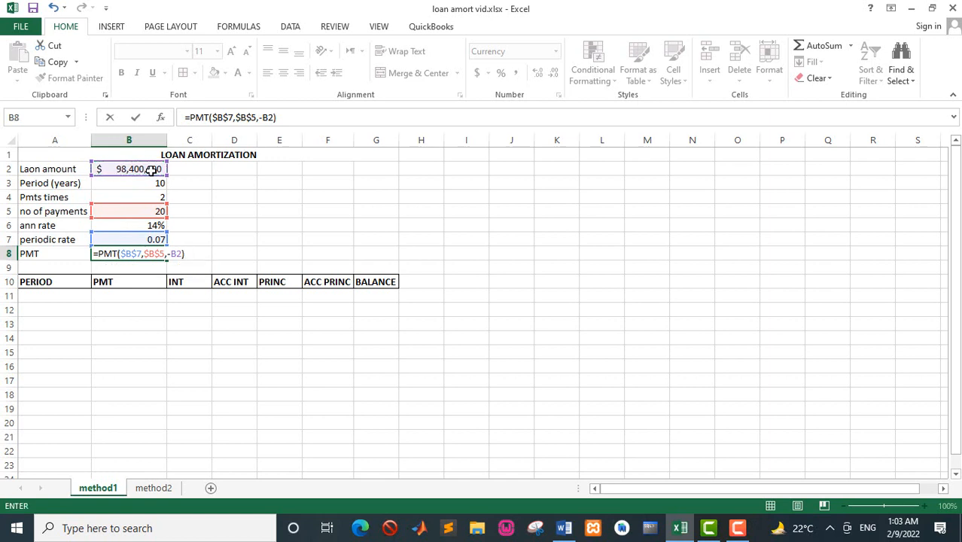
key(Return)
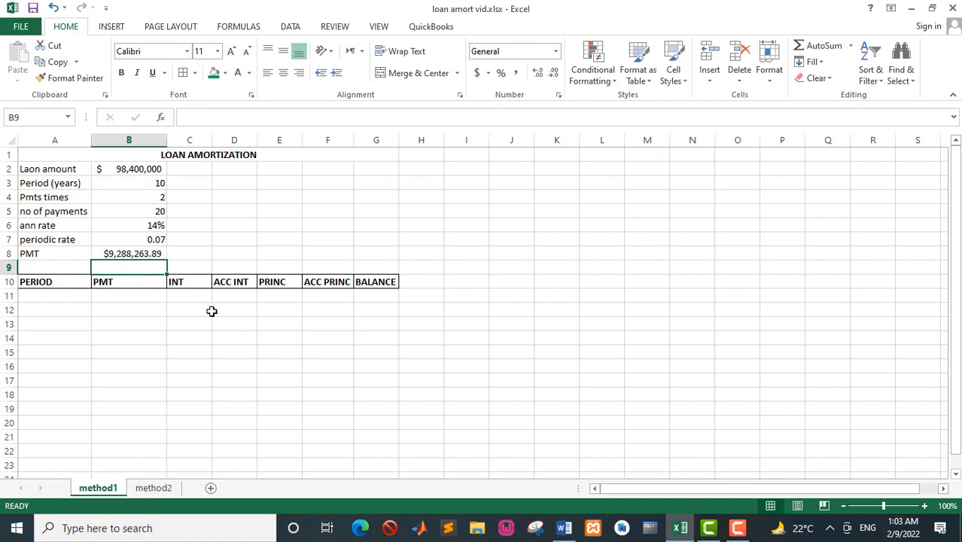
Fill the schedule's opening row 11 with period 0 and a balance linked to the loan amount (=B2).
click(67, 299)
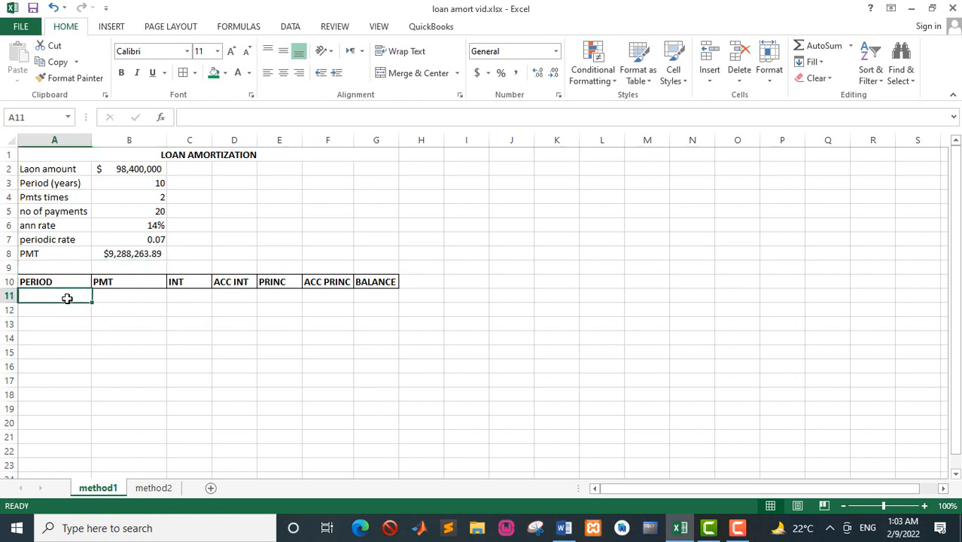
text(0)
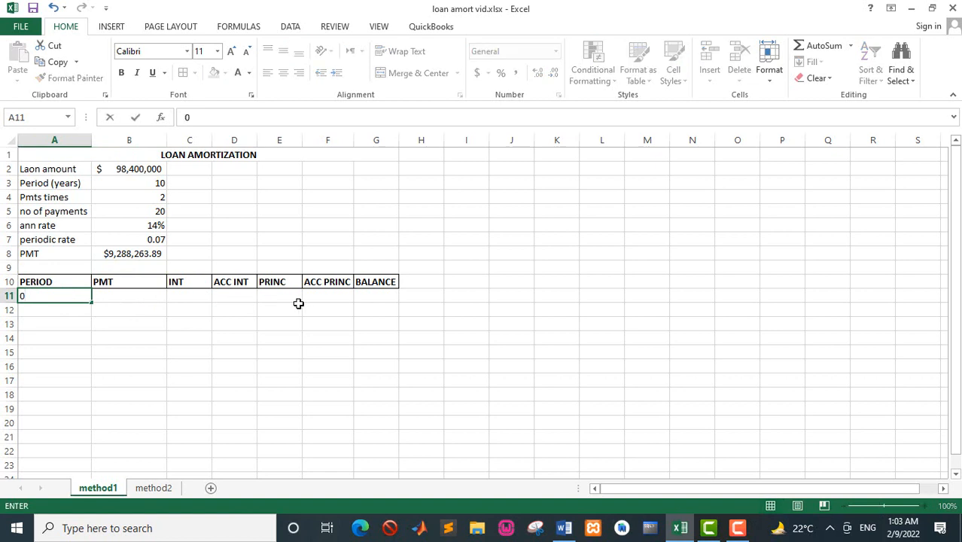
click(378, 299)
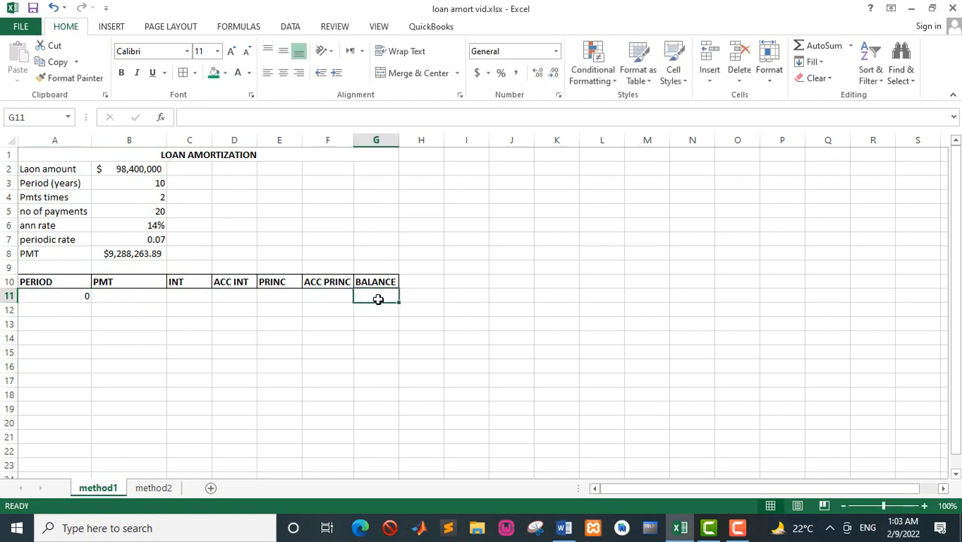
text(=)
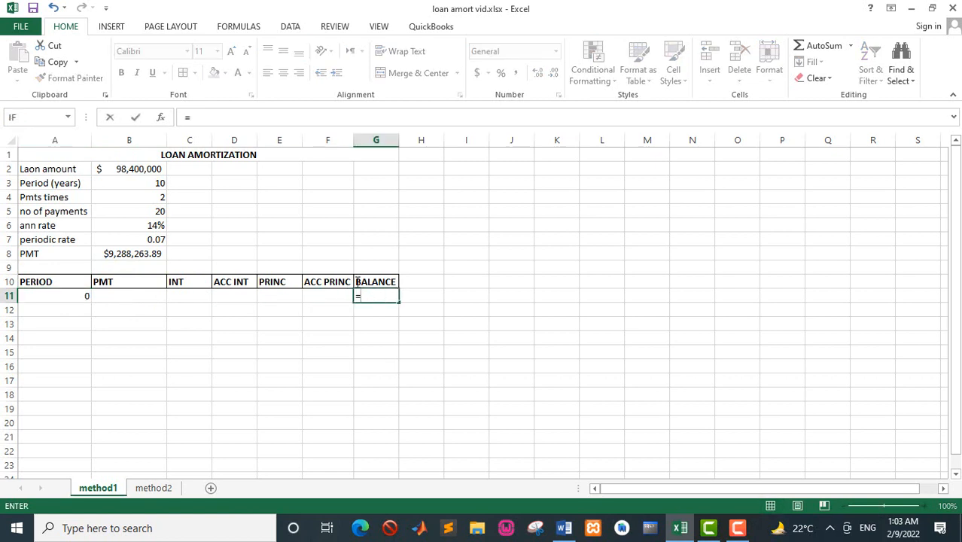
click(121, 170)
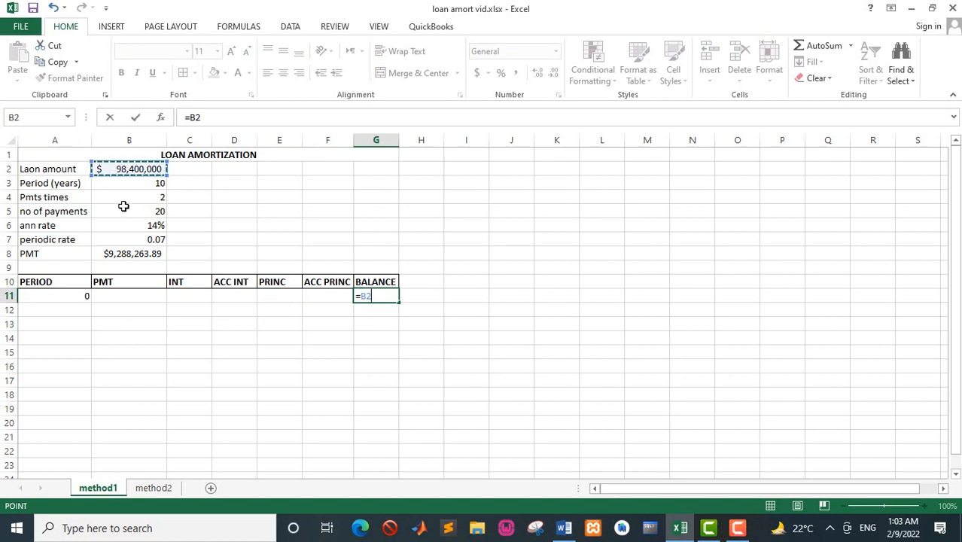
key(Return)
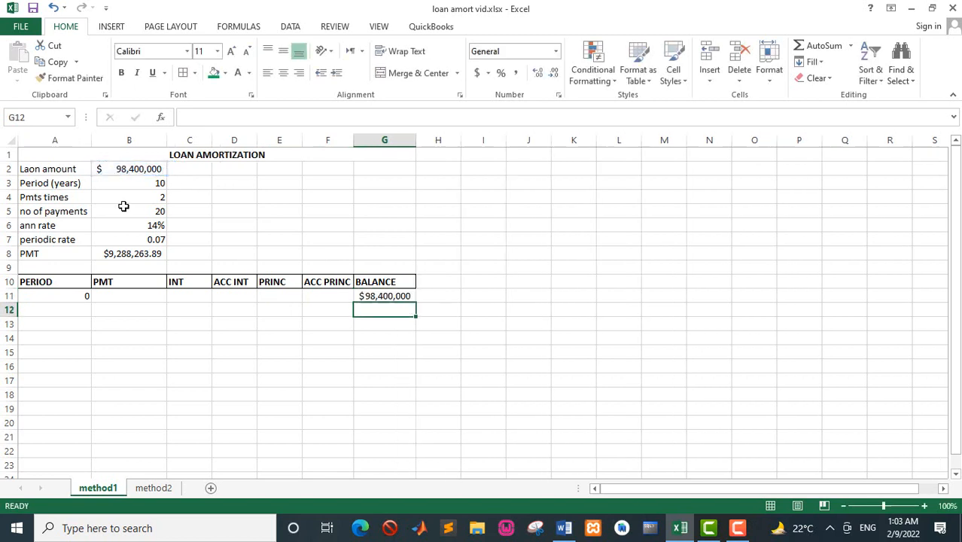
Enter an IF formula in A12 that returns A11+1 while A11<$B$5 and the text "END" otherwise.
click(56, 308)
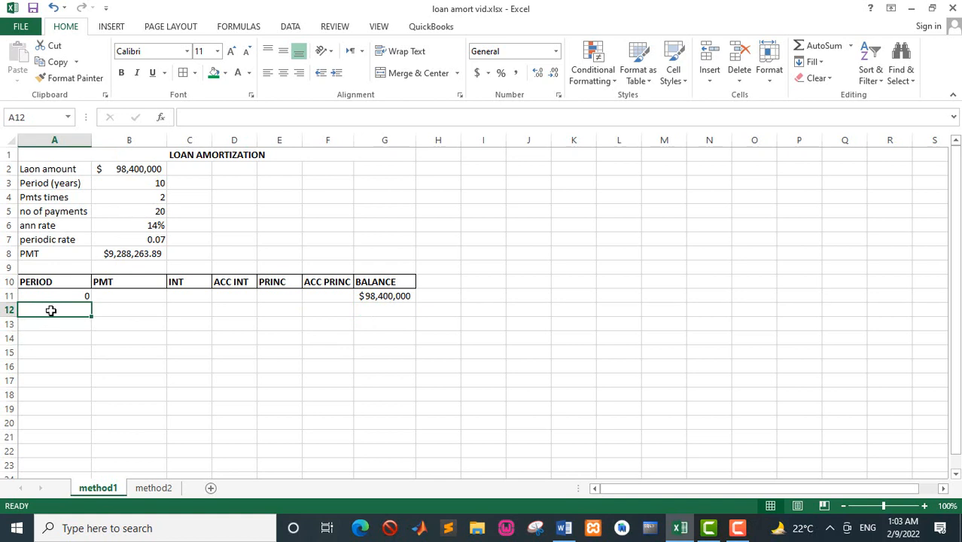
text(=)
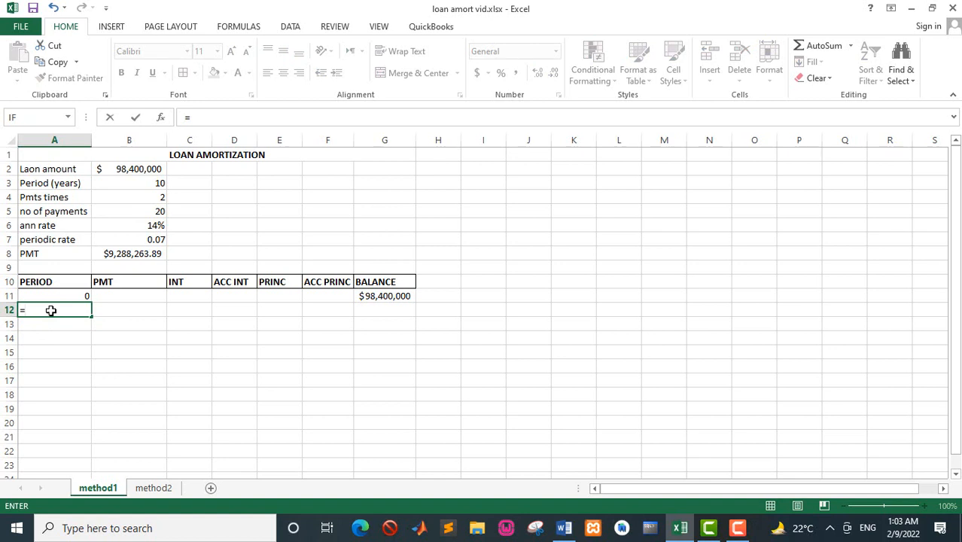
text(IF)
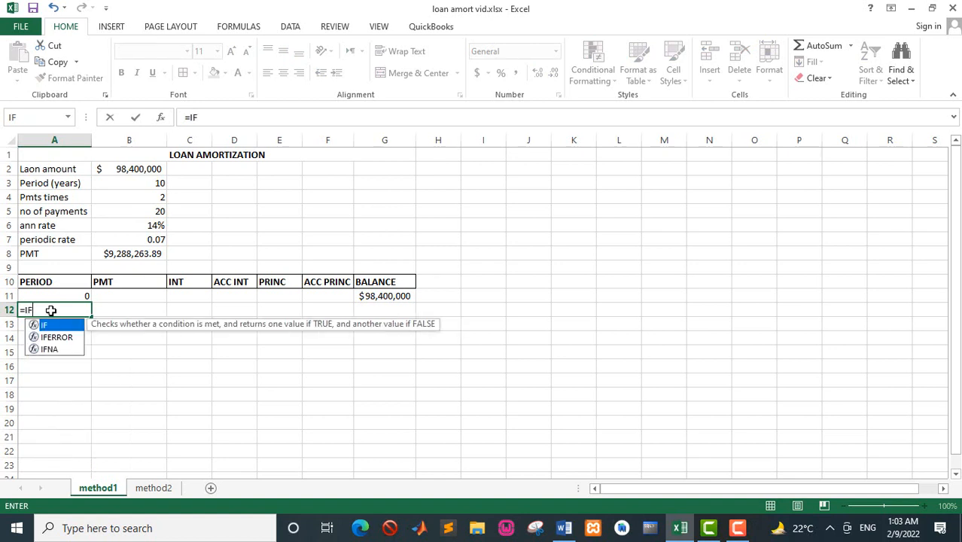
text(()
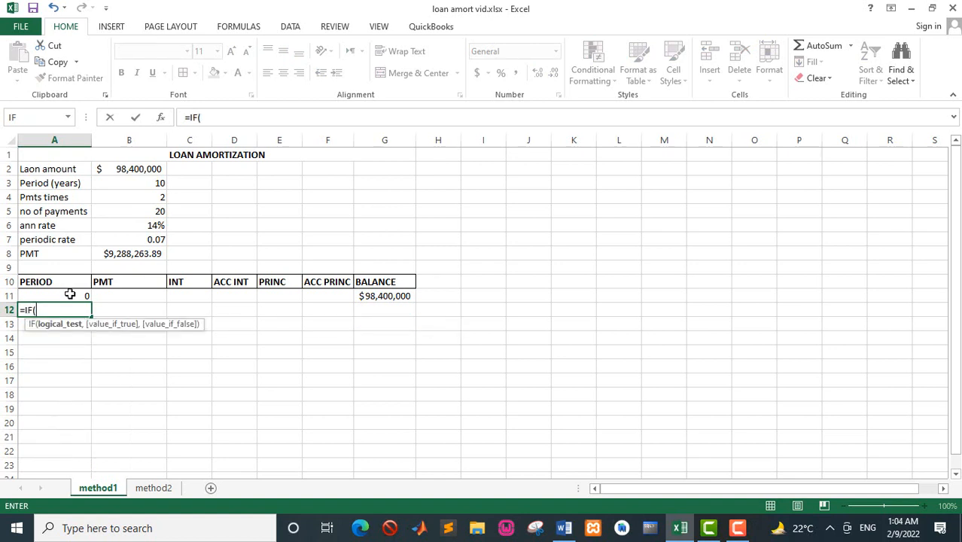
click(70, 295)
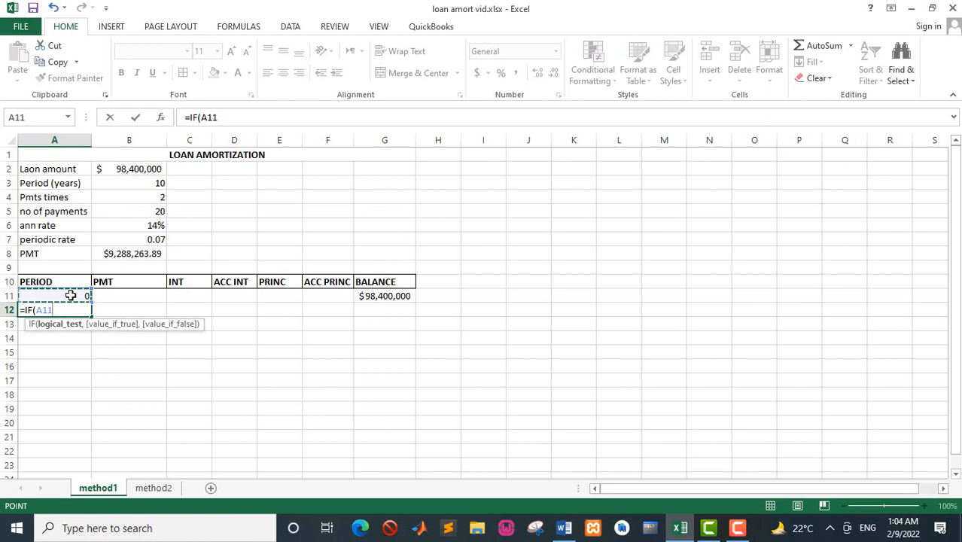
text(<)
click(153, 211)
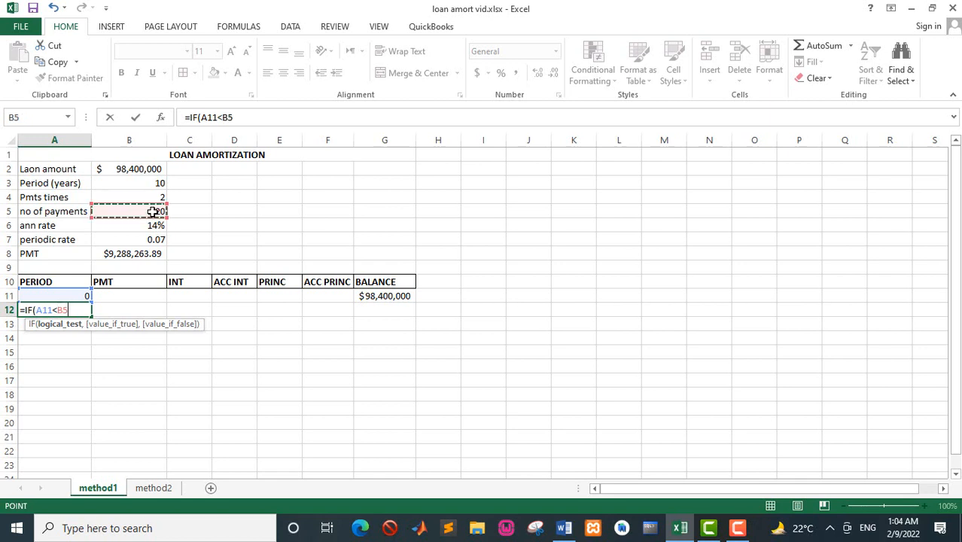
key(F4)
text(,)
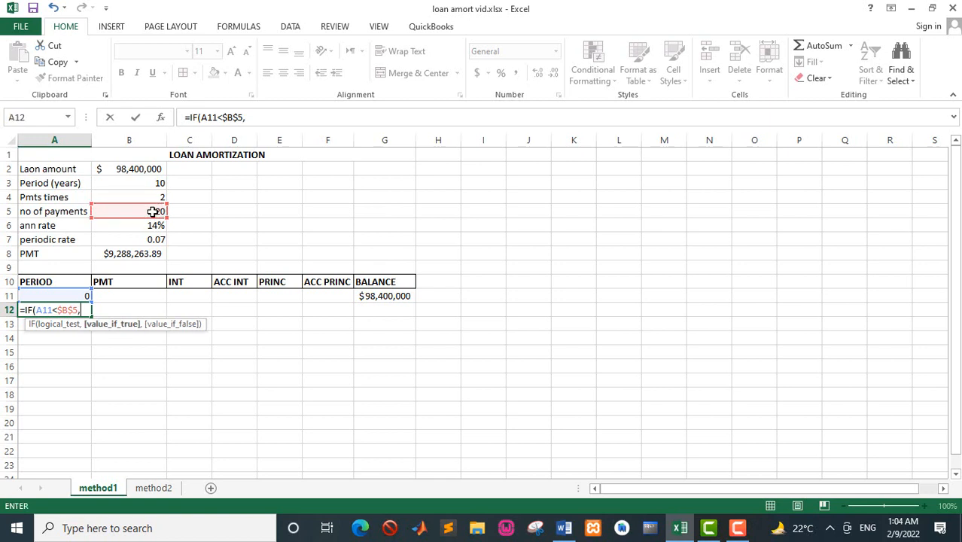
click(80, 295)
text(+)
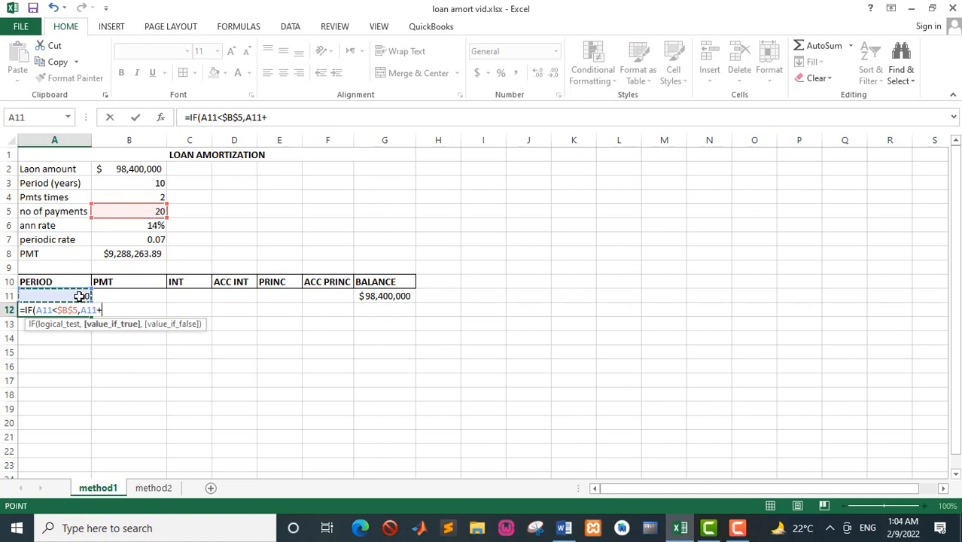
text(1,)
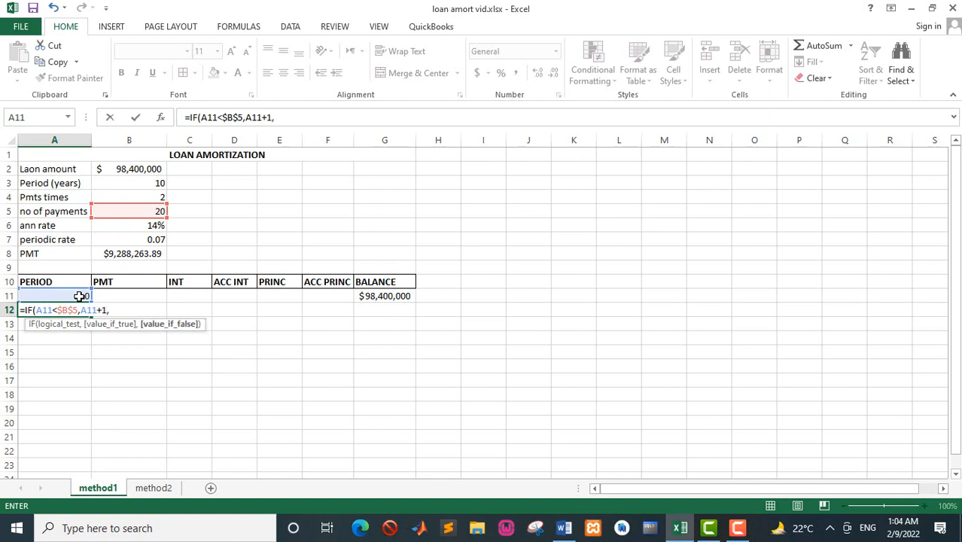
text("en)
text(ND)
key(Return)
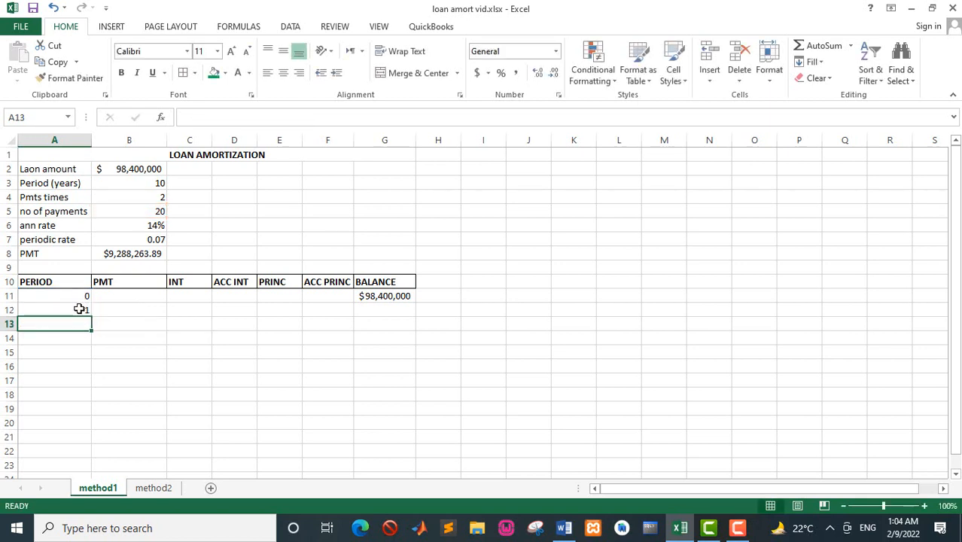
Fill the period formula in A12 down the PERIOD column through A35.
click(79, 309)
mouse_move(90, 316)
mouse_down()
mouse_move(91, 469)
mouse_move(91, 317)
mouse_up()
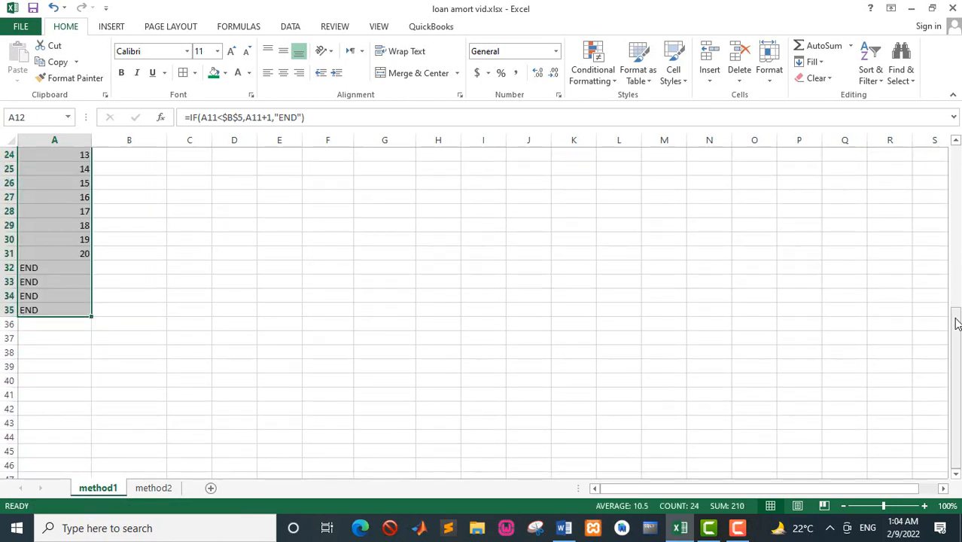
drag(955, 319, 936, 167)
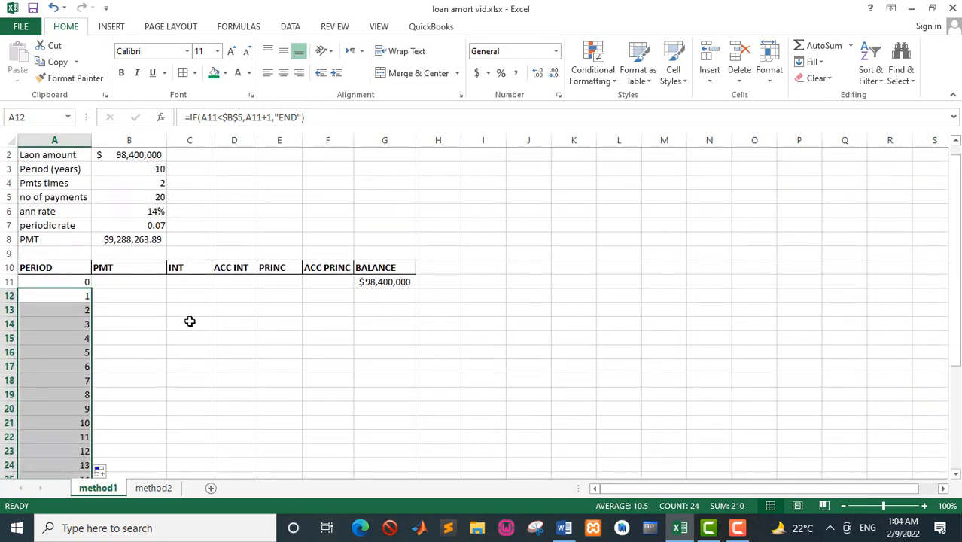
Enter =IF(A12<=$B$5,$B$8,"END") in B12 and fill it down the PMT column alongside the listed periods.
click(117, 290)
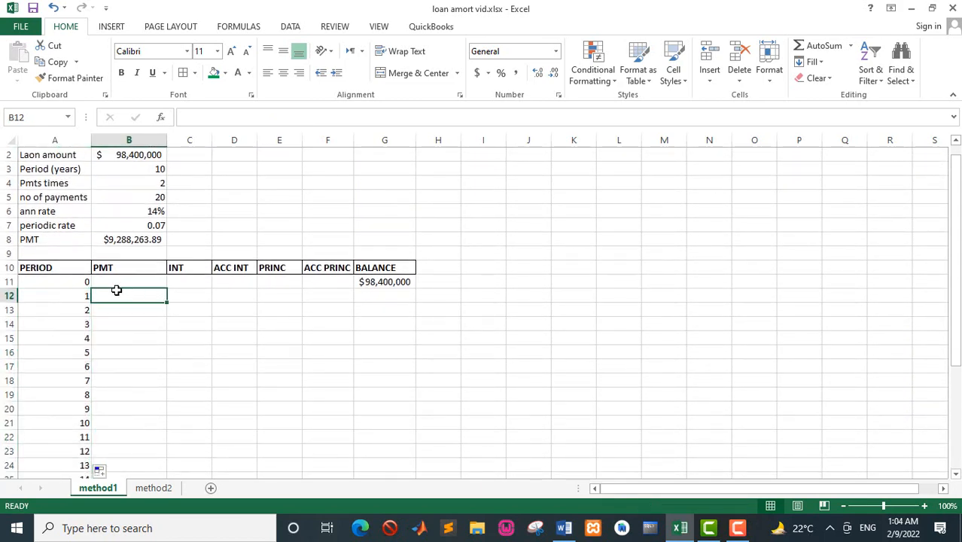
text(=)
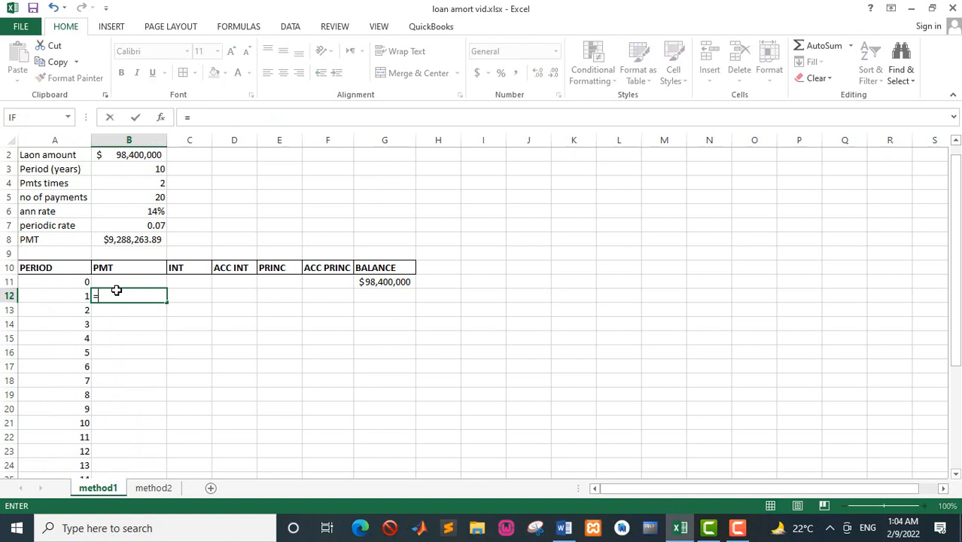
text(IF()
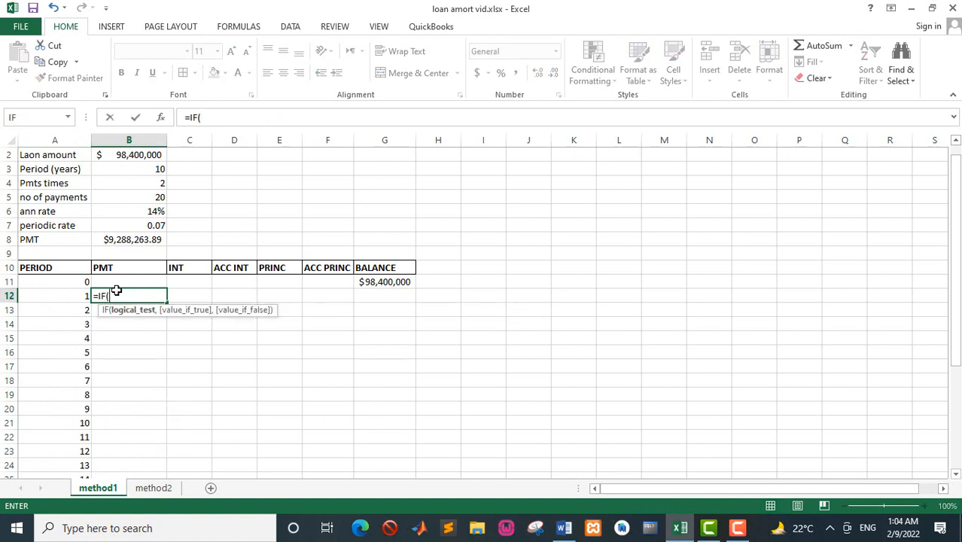
click(73, 295)
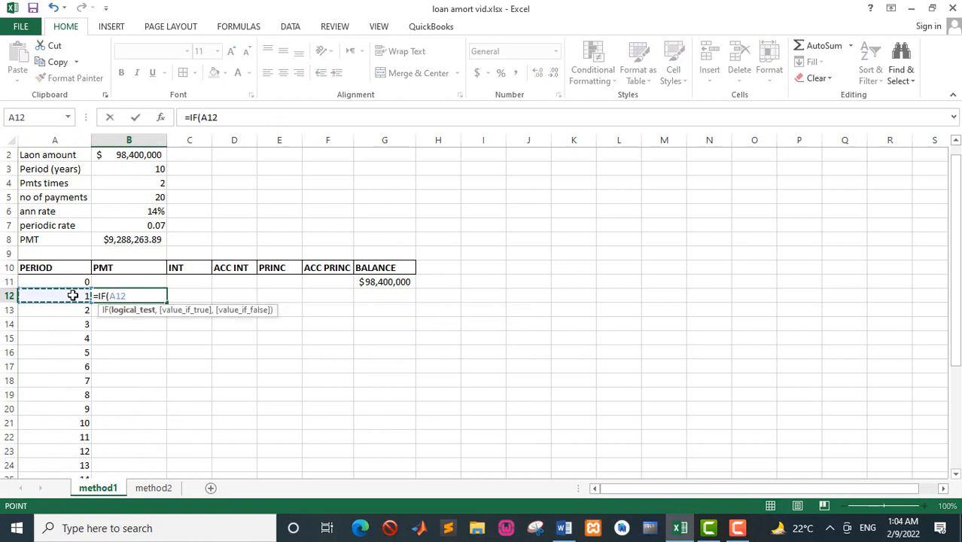
text(<=)
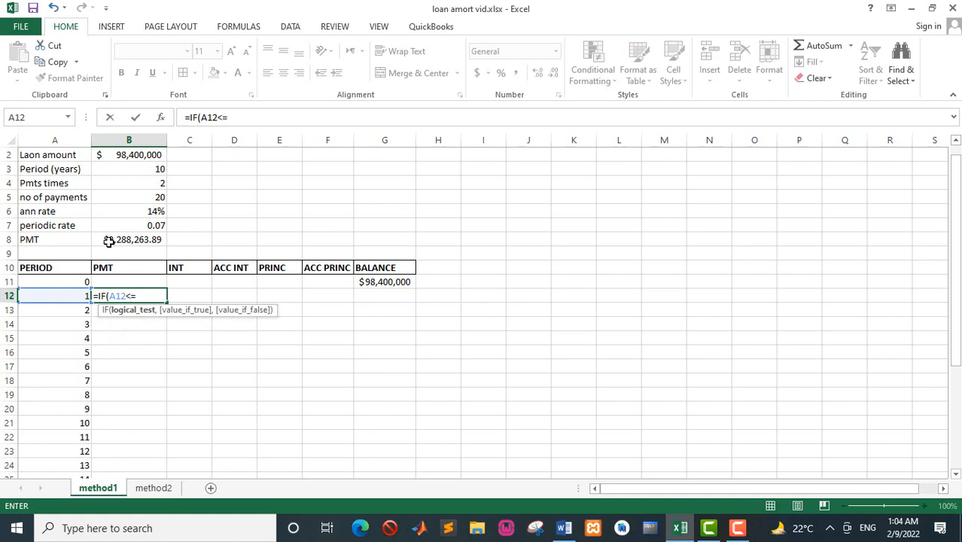
click(157, 196)
key(F4)
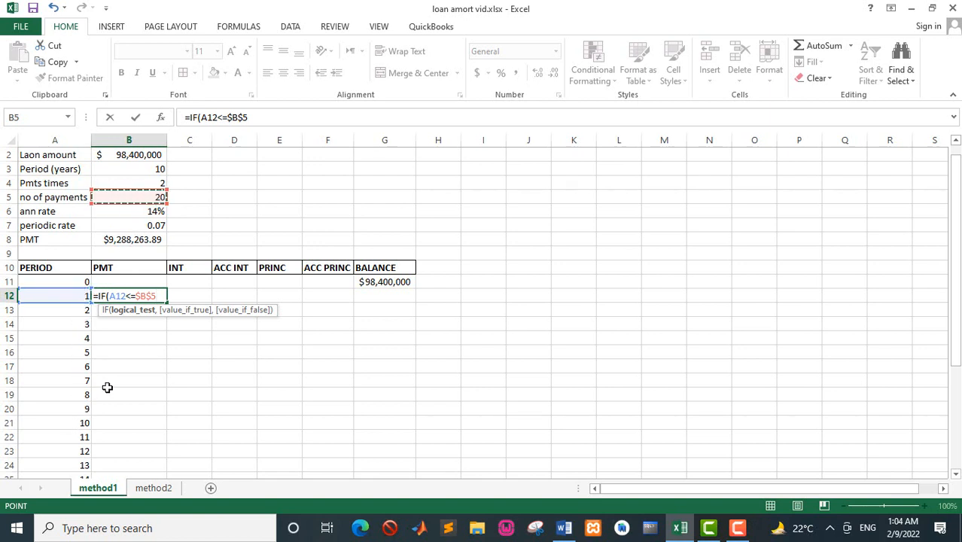
text(,)
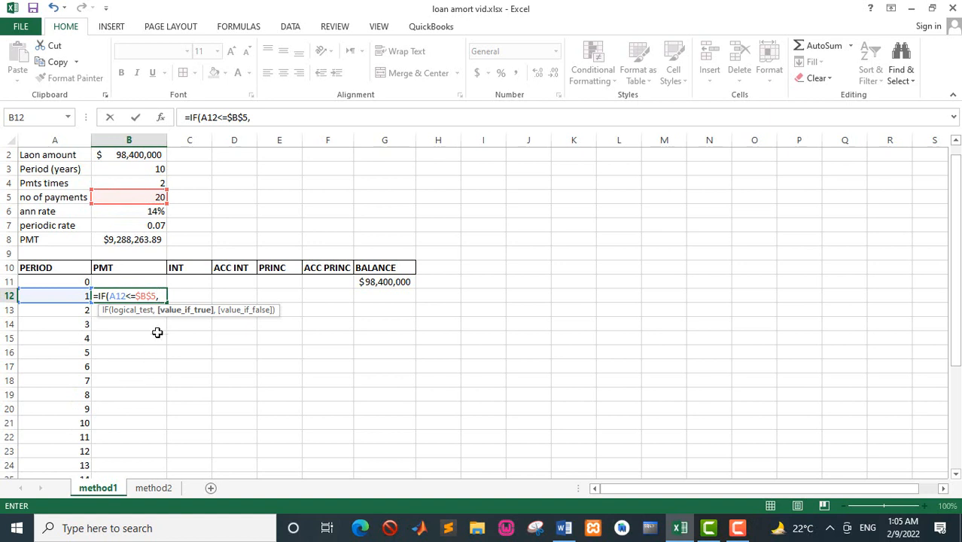
click(127, 239)
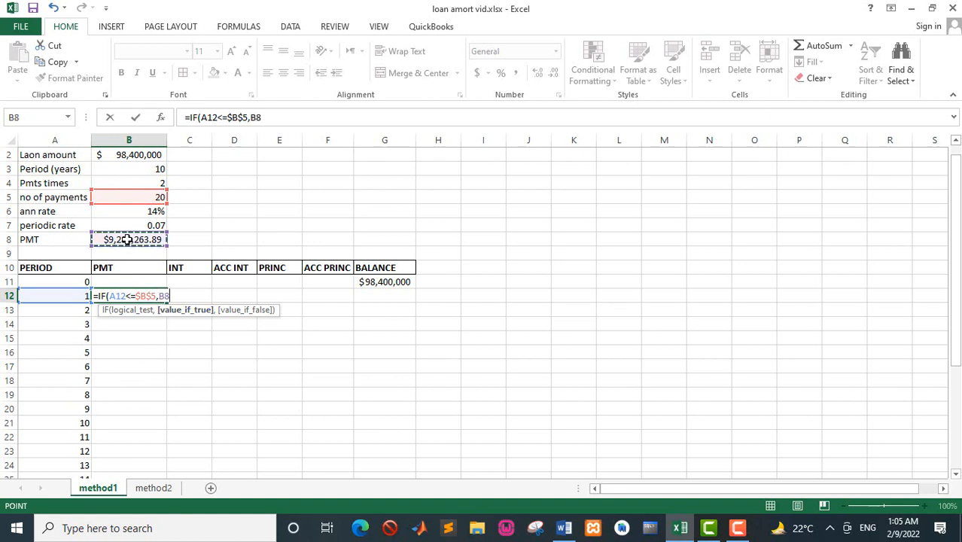
key(F4)
text(,"END)
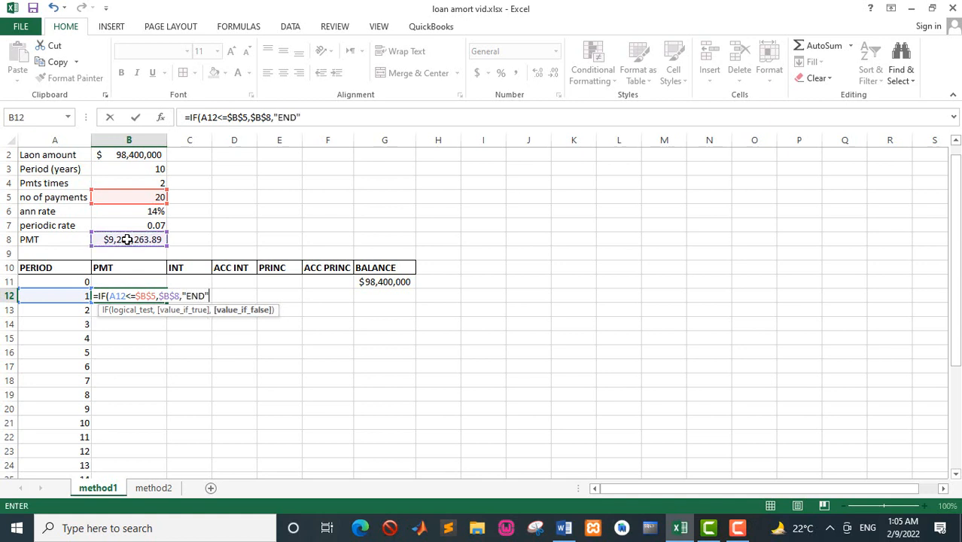
text("))
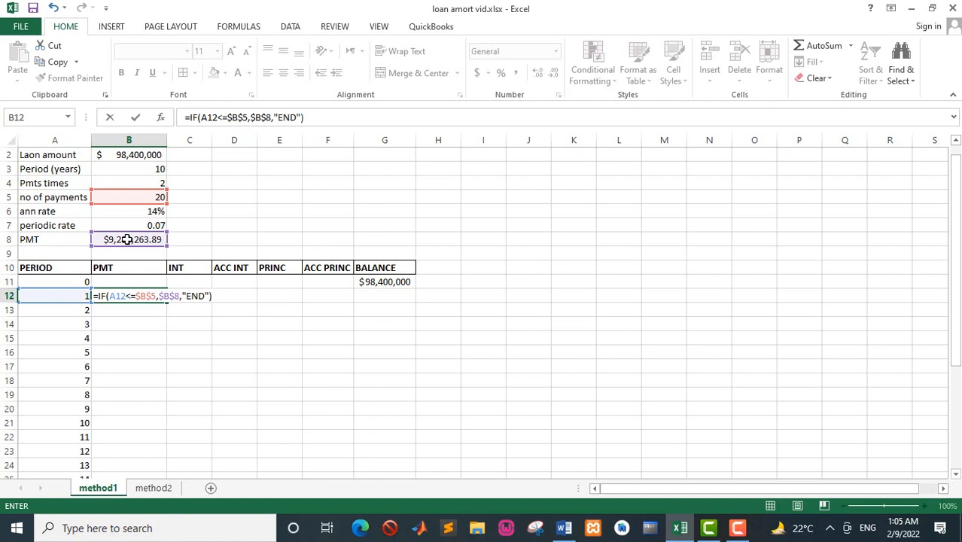
key(Return)
click(126, 296)
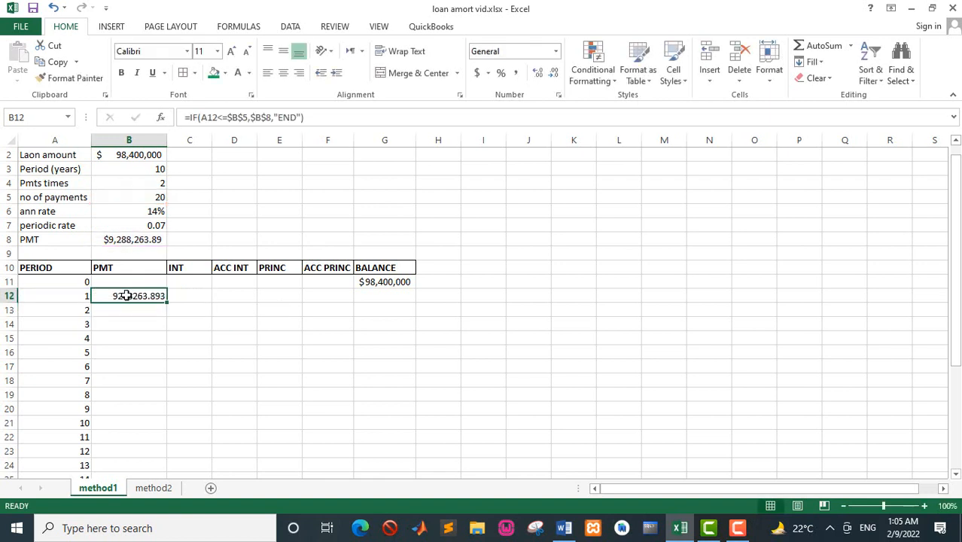
double_click(166, 301)
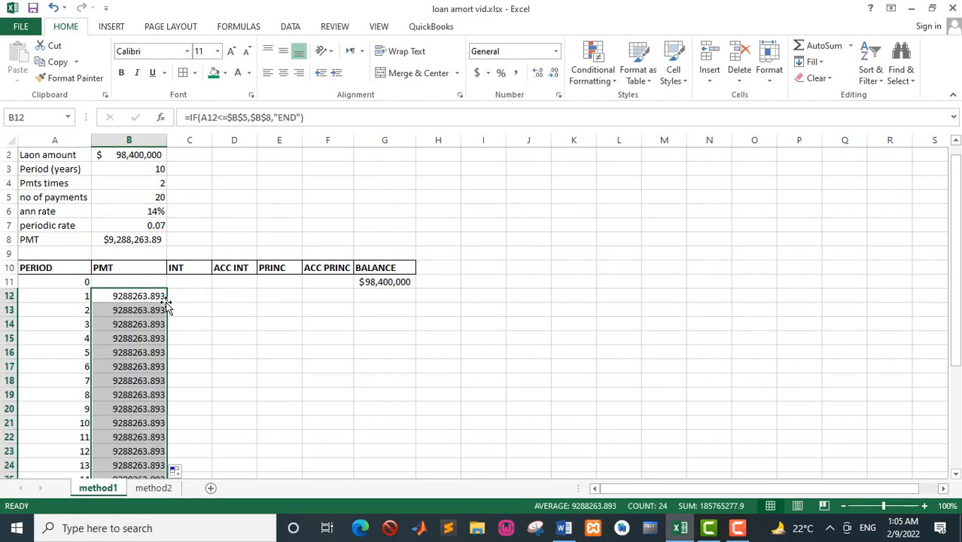
Calculate the first period's interest in C12 with the formula =IF(A12<=$B$5,G11*$B$7,"END").
click(198, 297)
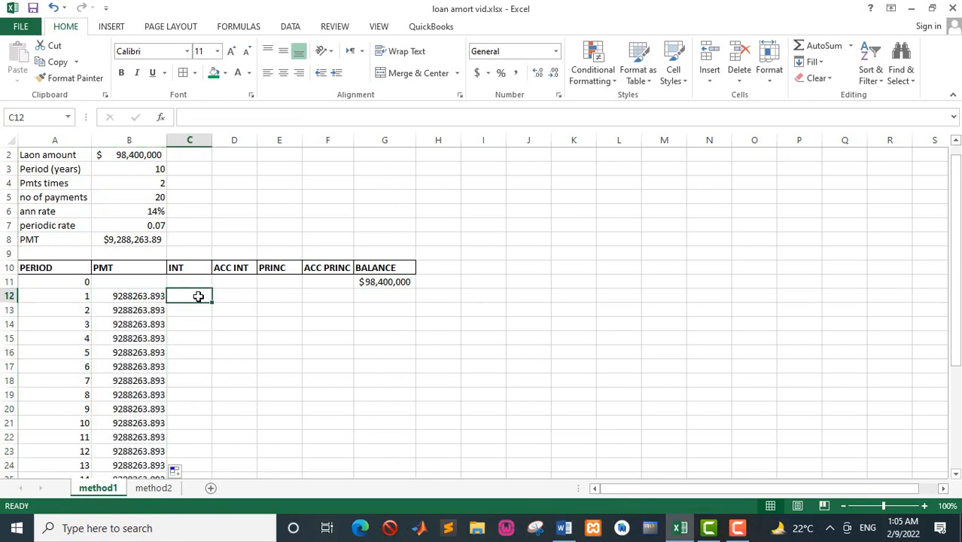
text(=IF)
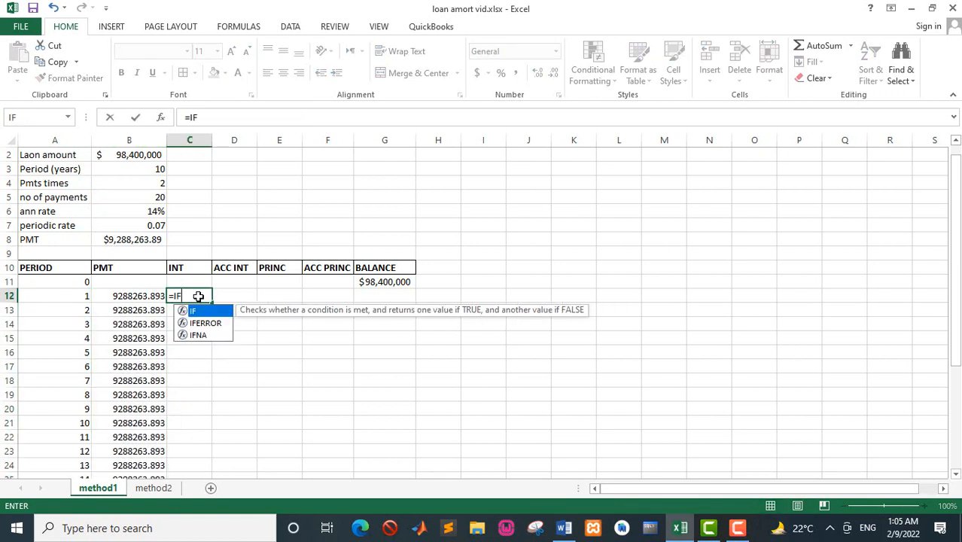
text(()
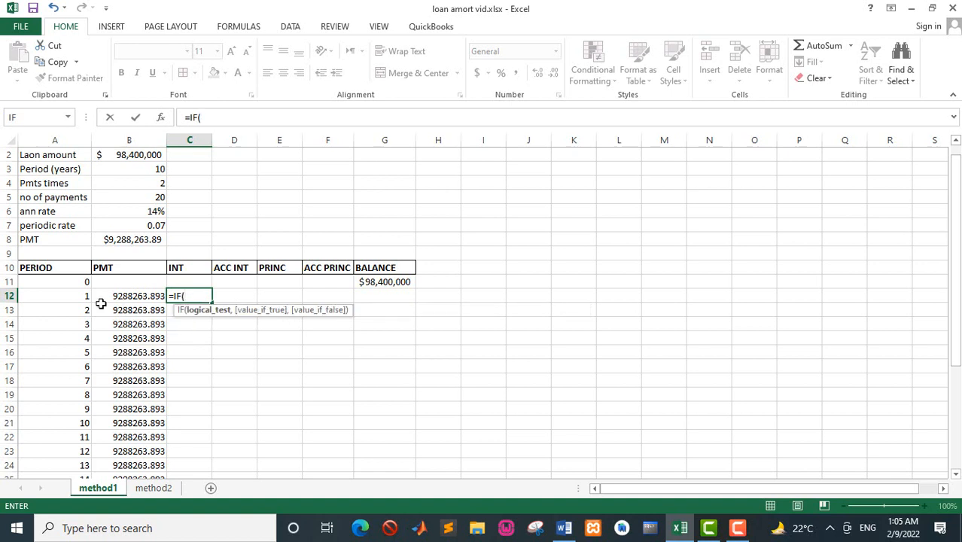
click(67, 297)
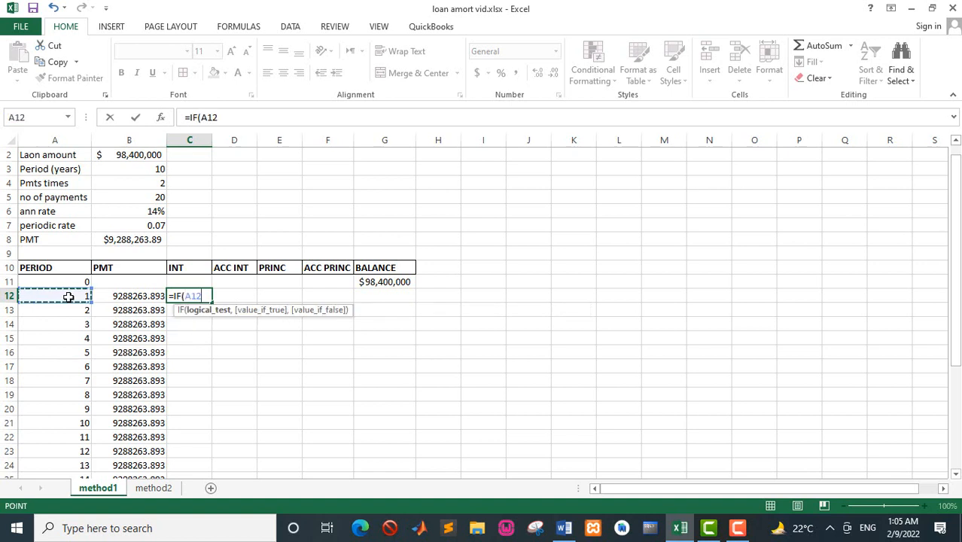
text(<=)
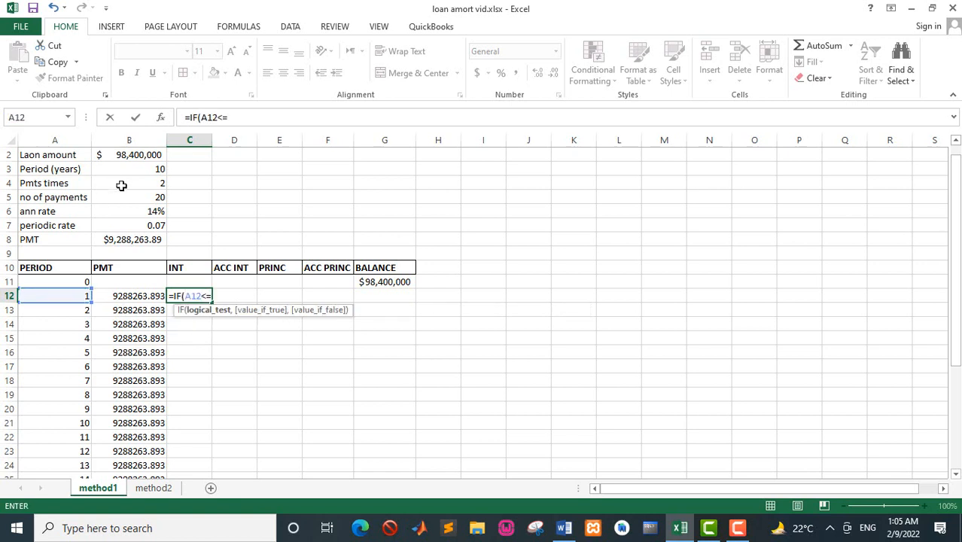
click(127, 195)
key(F4)
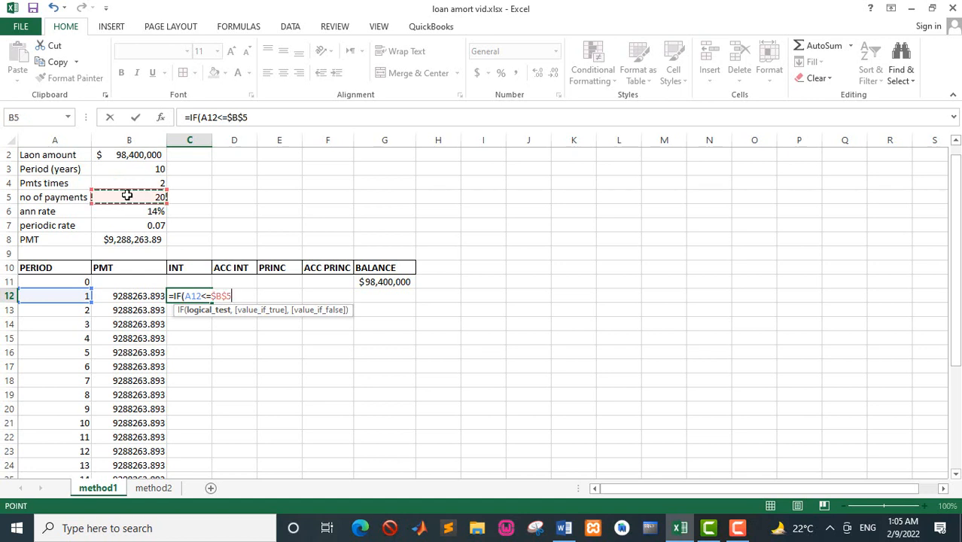
text(,)
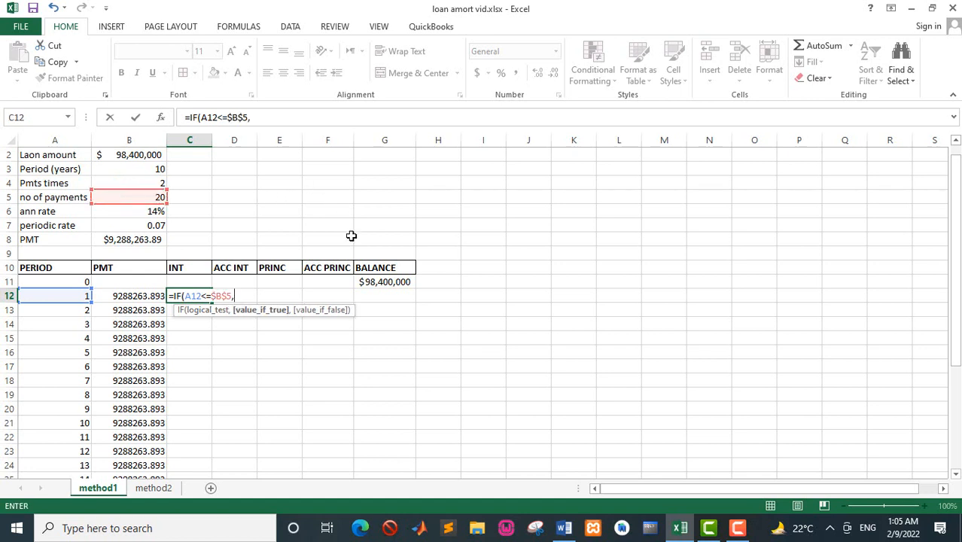
click(370, 281)
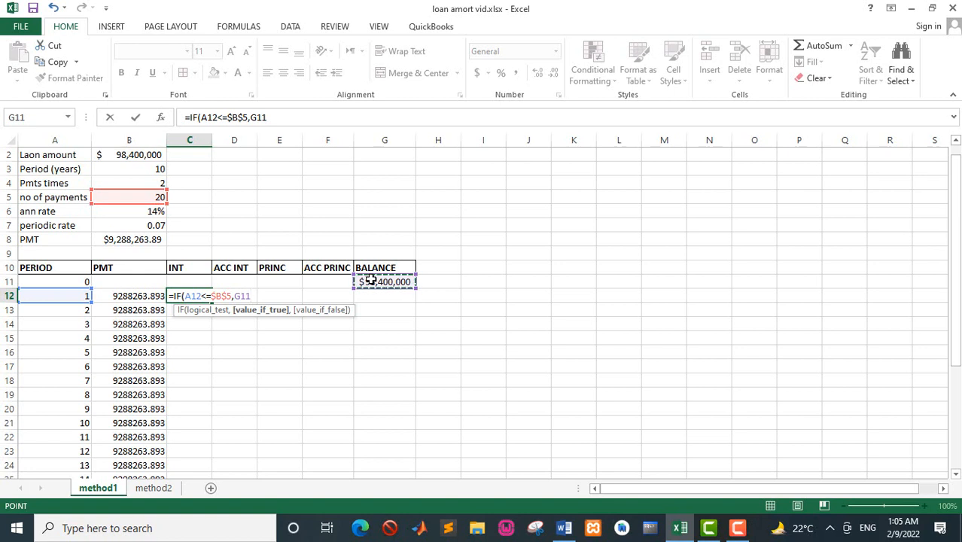
text(*)
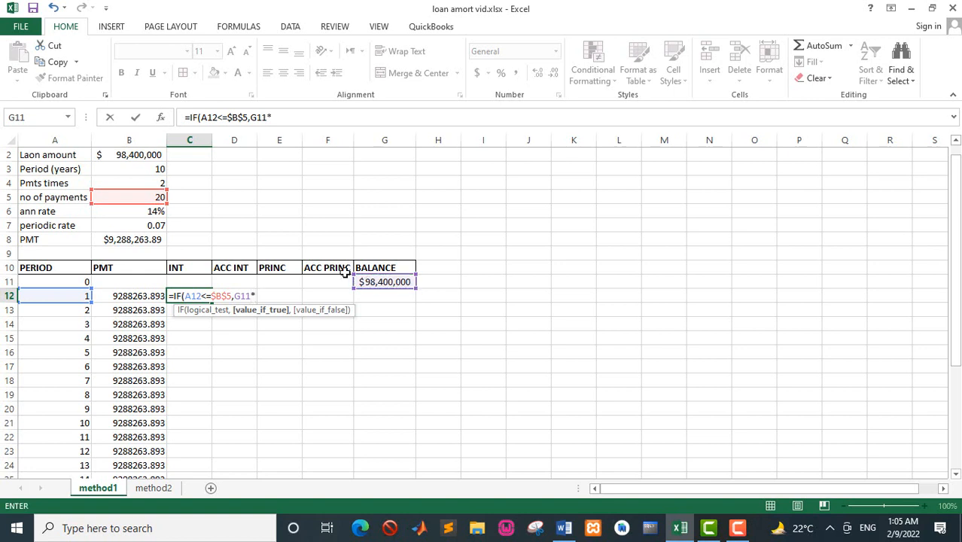
click(140, 225)
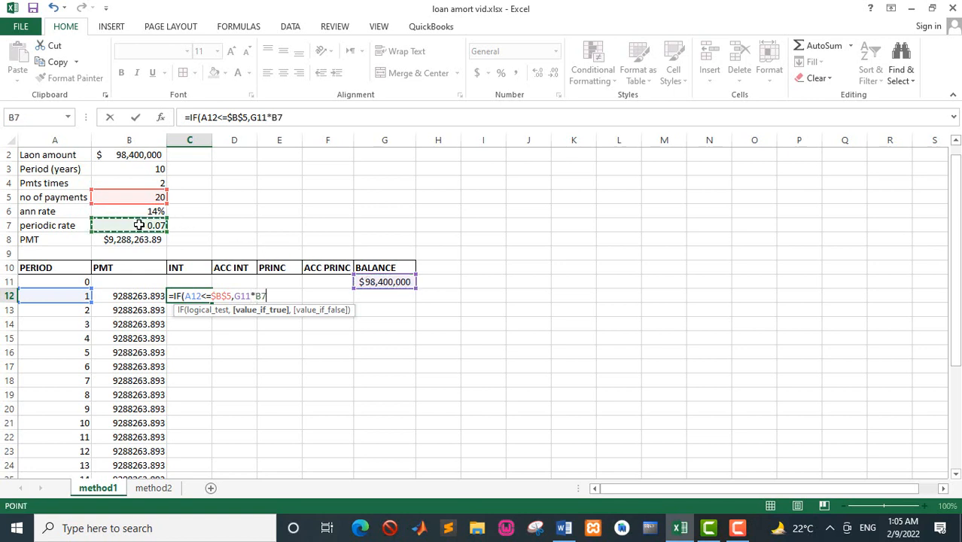
key(F4)
text(,)
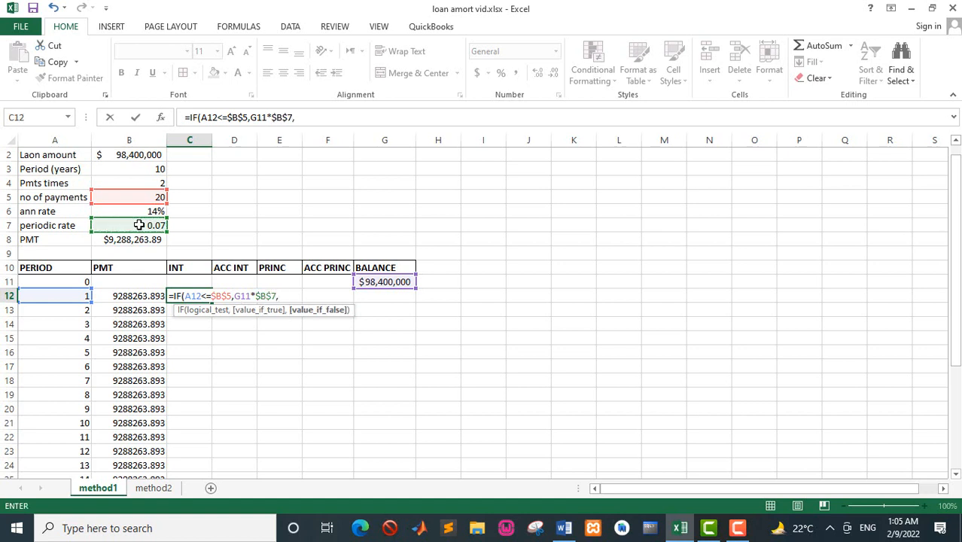
text("END"))
key(Return)
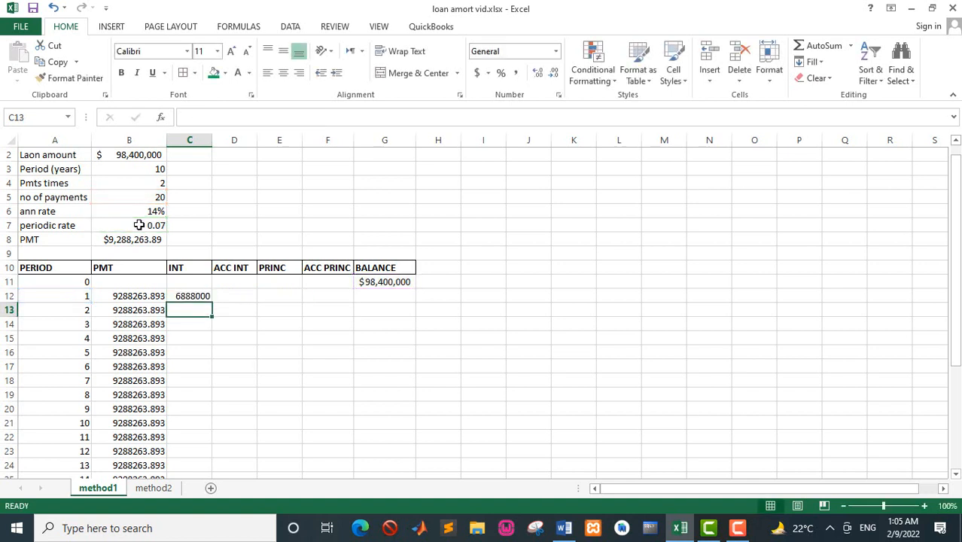
Fill the C12 interest formula down the INT column and check the cell references in C14.
click(205, 298)
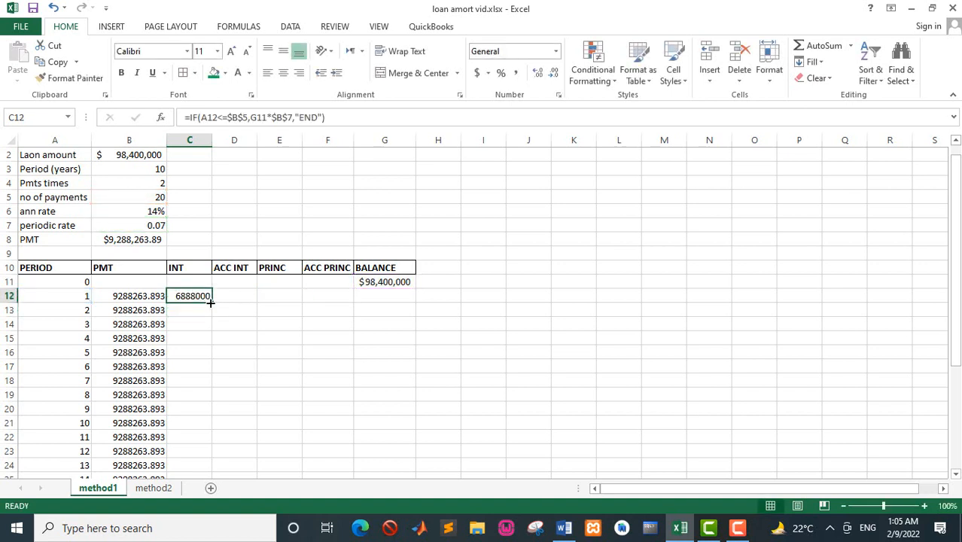
double_click(211, 302)
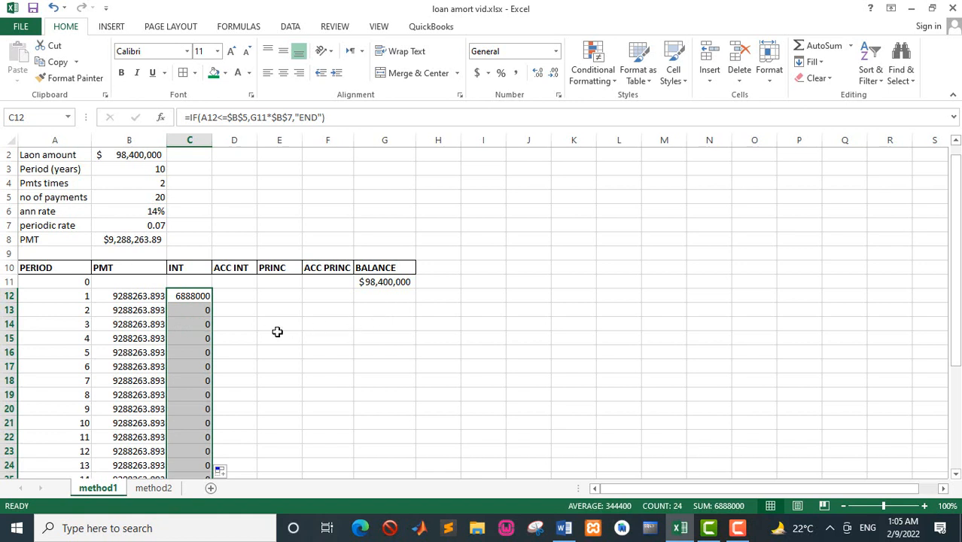
double_click(199, 323)
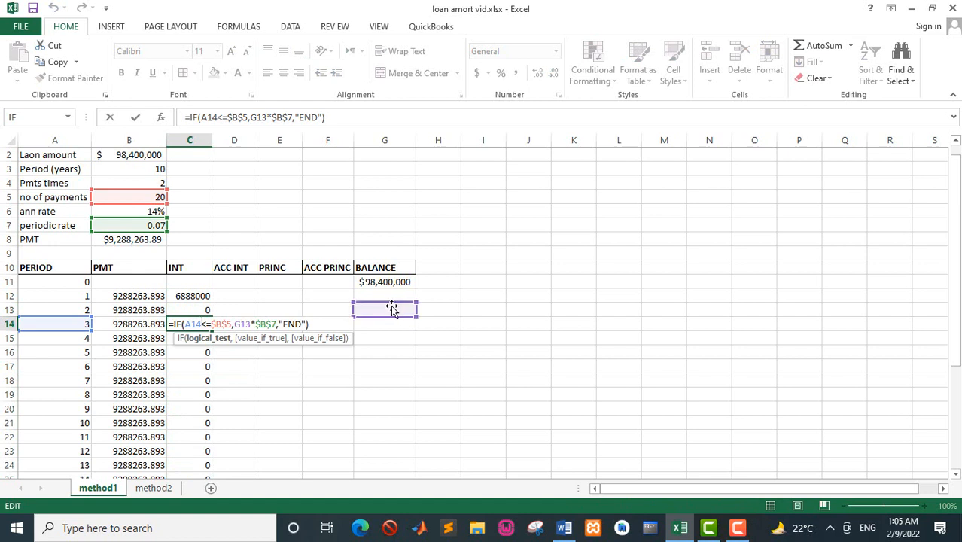
key(Return)
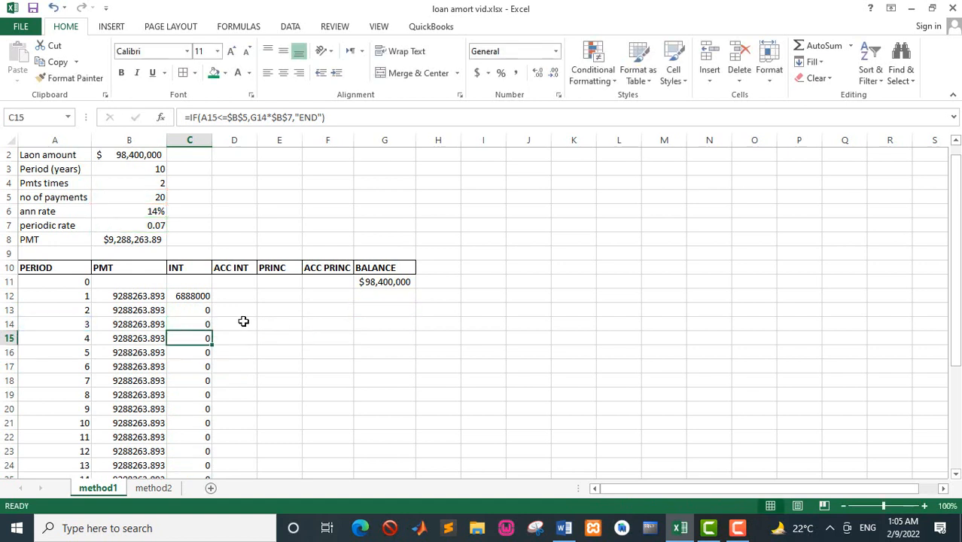
Begin the accumulated interest formula in D12 with the condition =IF(A12<=$B$5, keeping the B5 reference absolute.
click(226, 299)
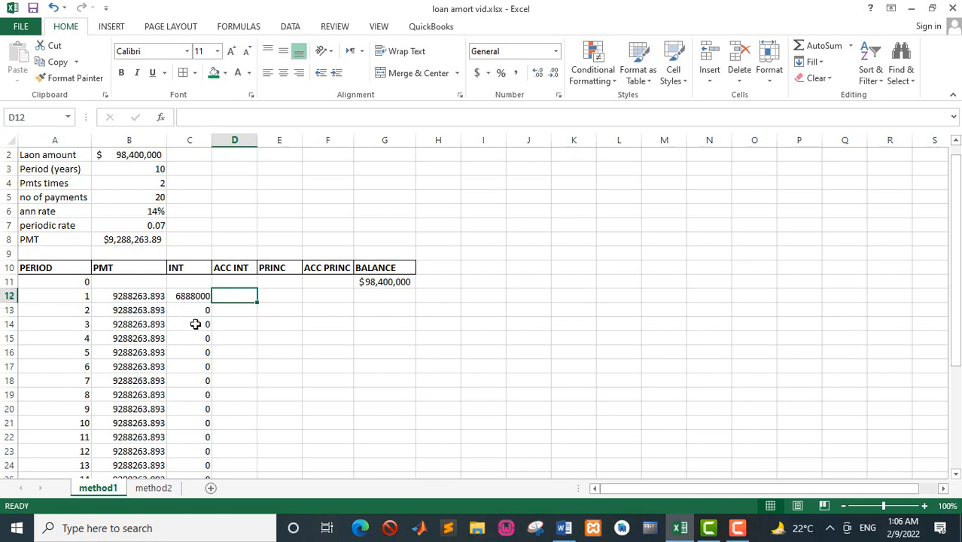
text(=)
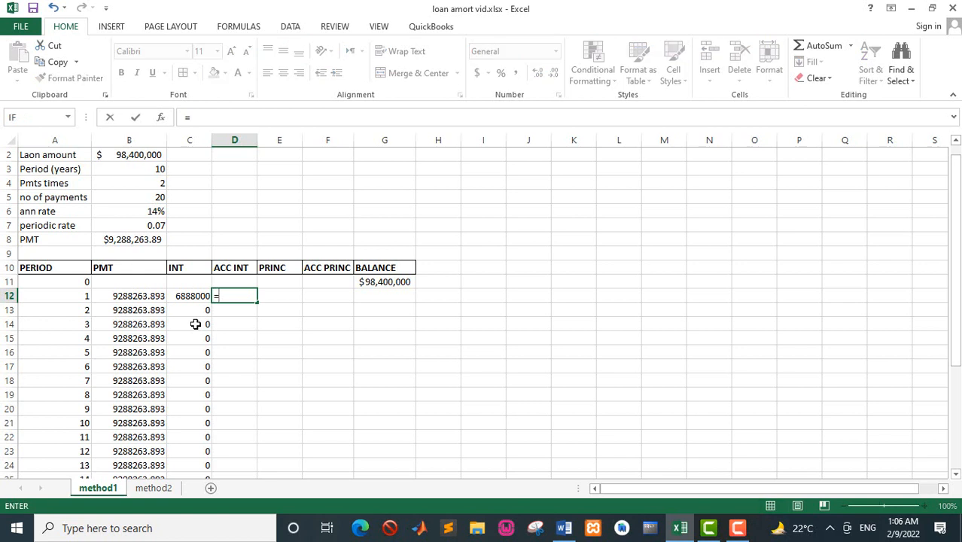
text(IF()
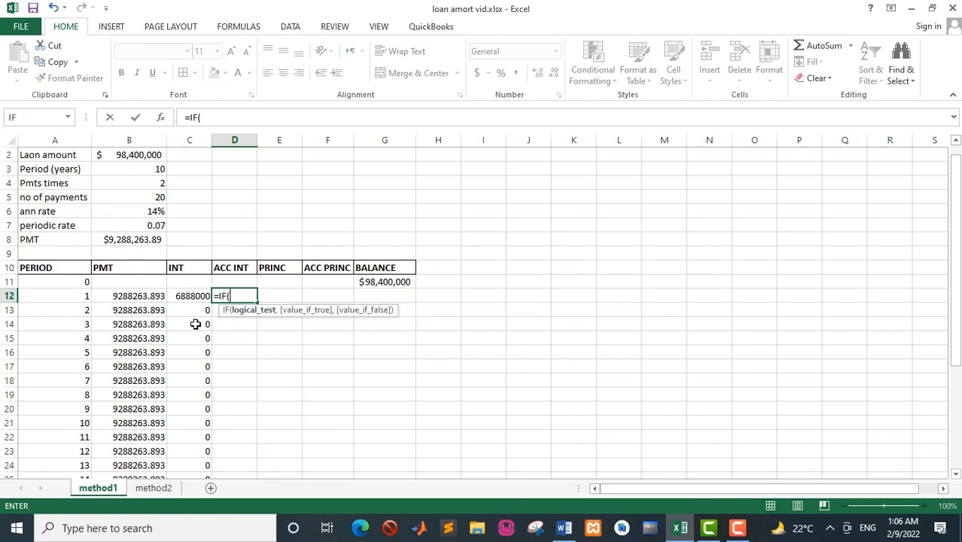
click(74, 298)
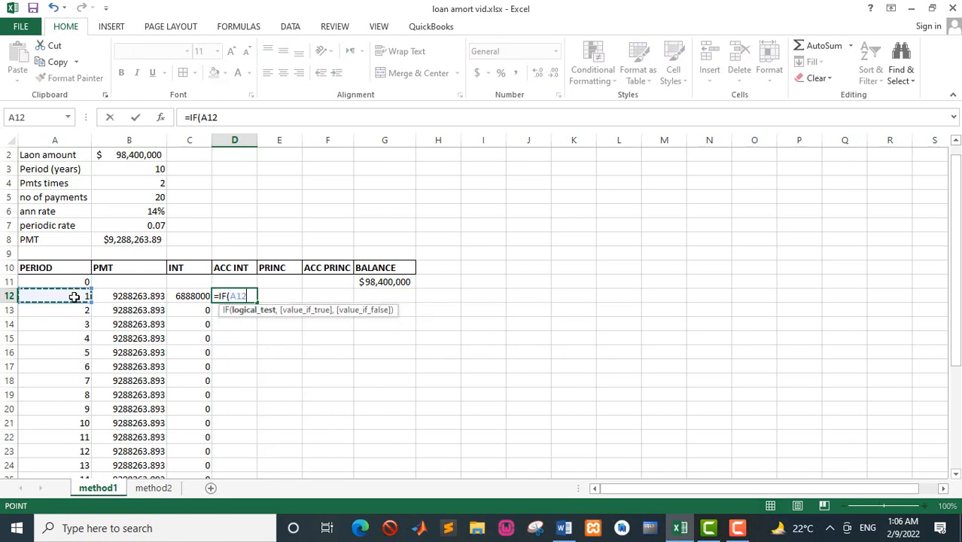
text(<=)
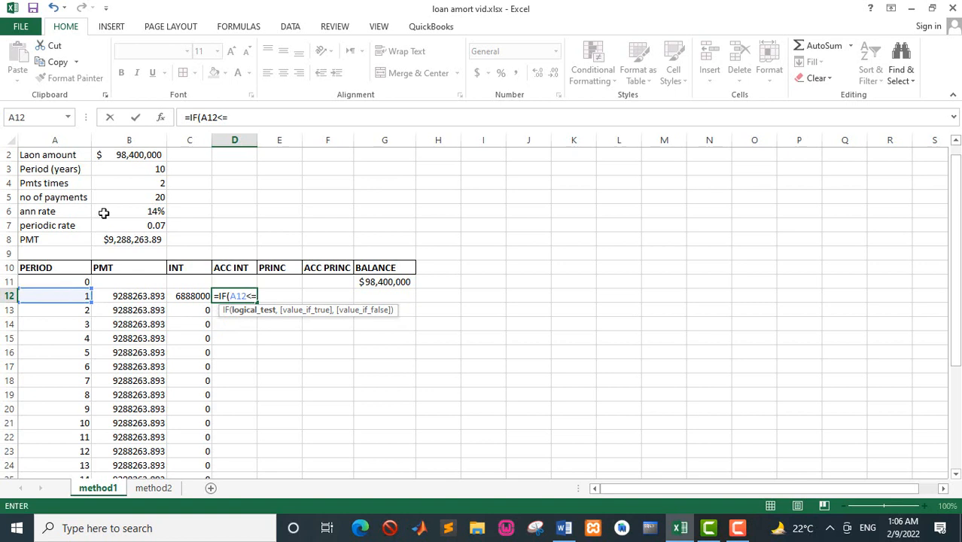
click(149, 196)
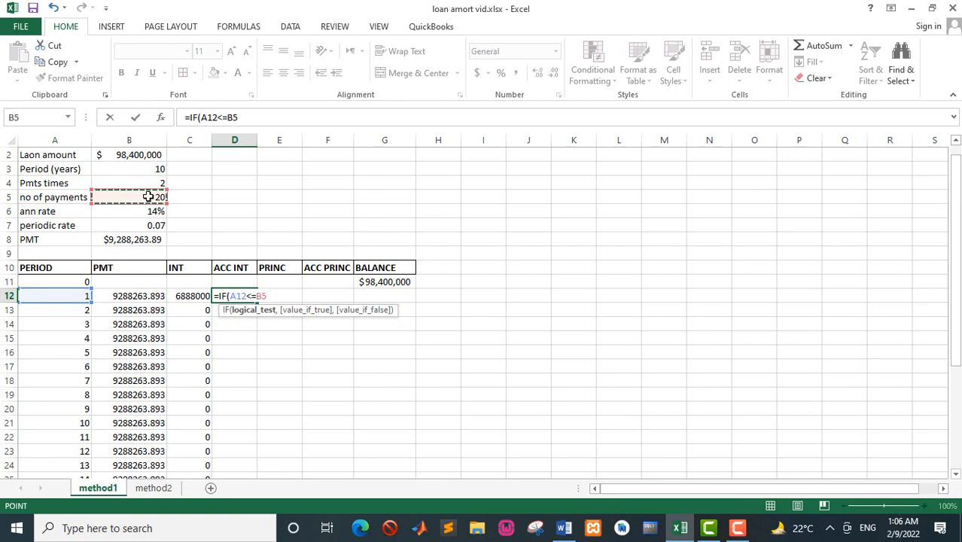
key(F4)
text(,)
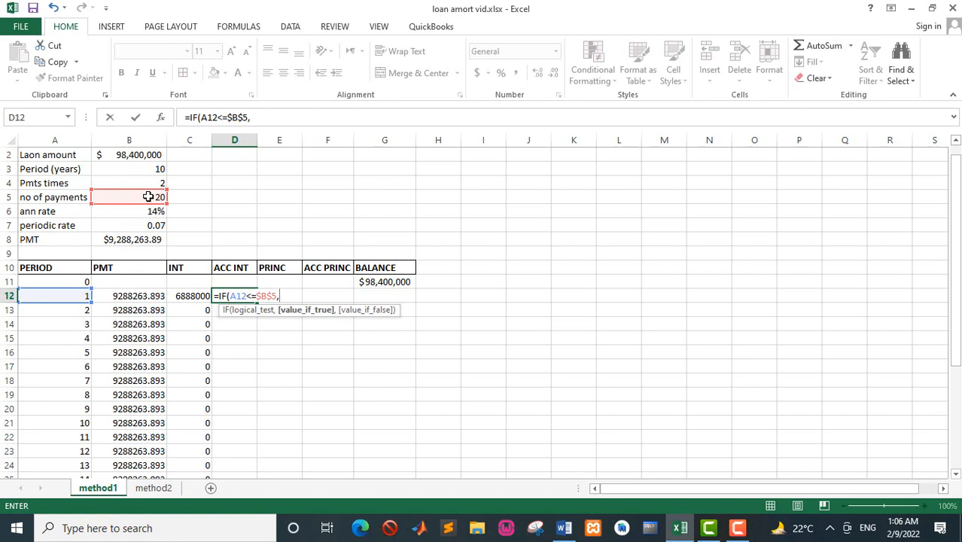
text(SU)
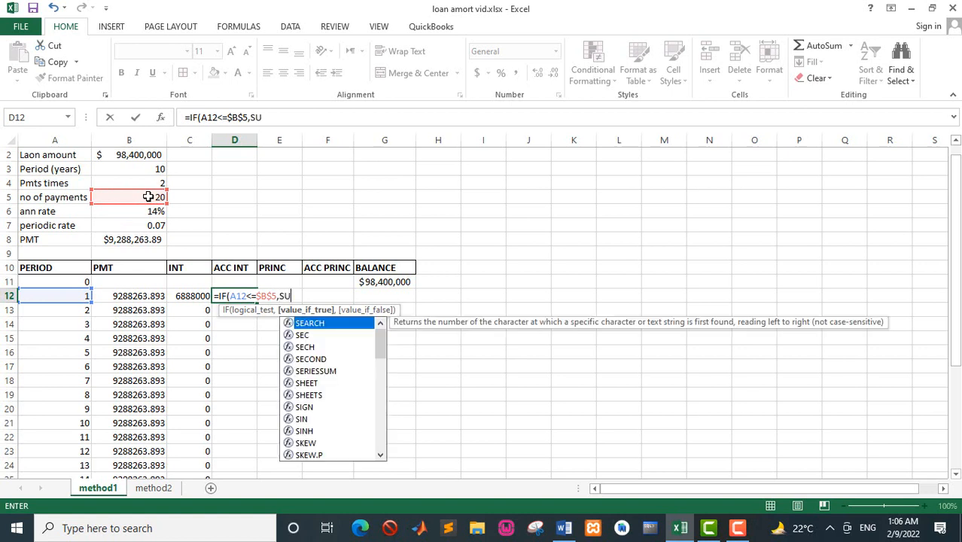
text(M()
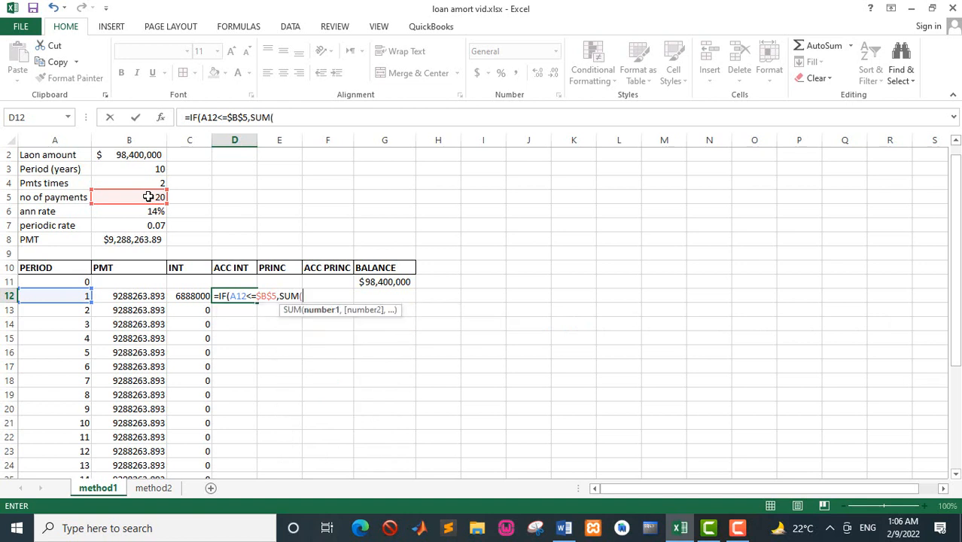
Complete the D12 formula with SUM($C$12:C12) as the true value and "END" otherwise, and fill it down the ACC INT column.
click(179, 295)
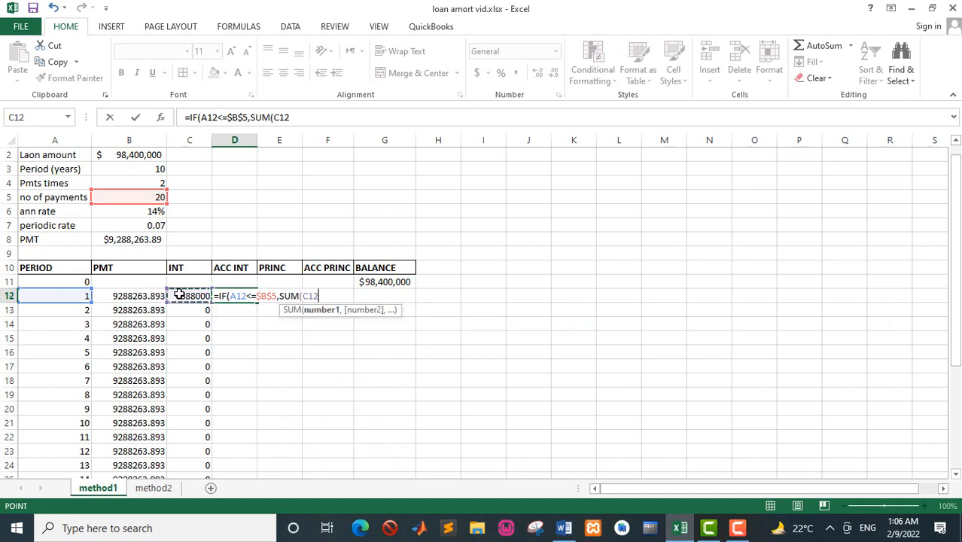
key(F8)
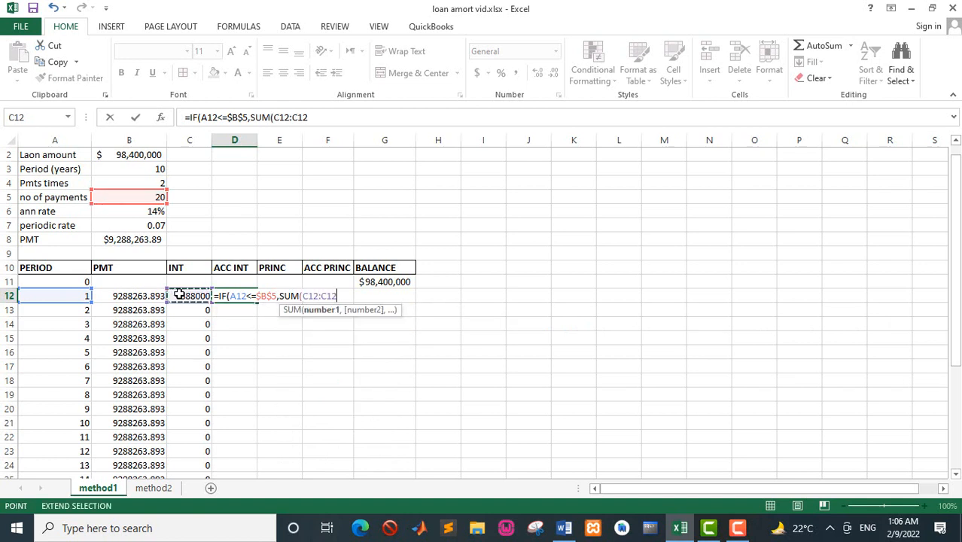
click(315, 296)
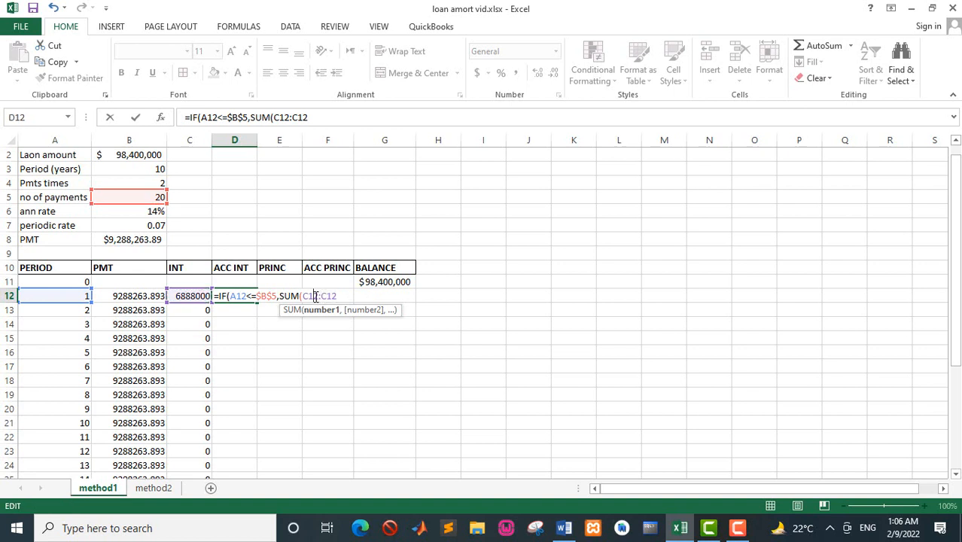
key(F4)
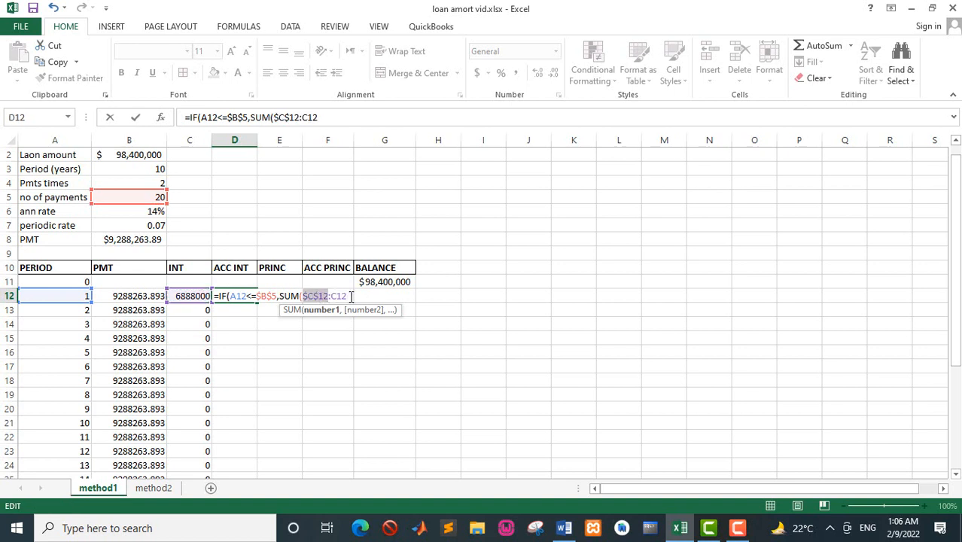
click(351, 296)
text(,)
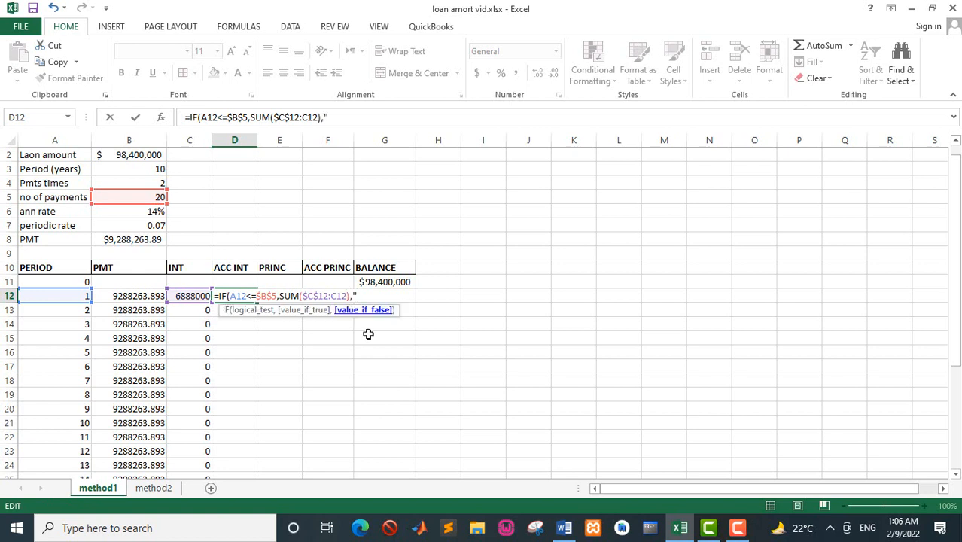
text("END)
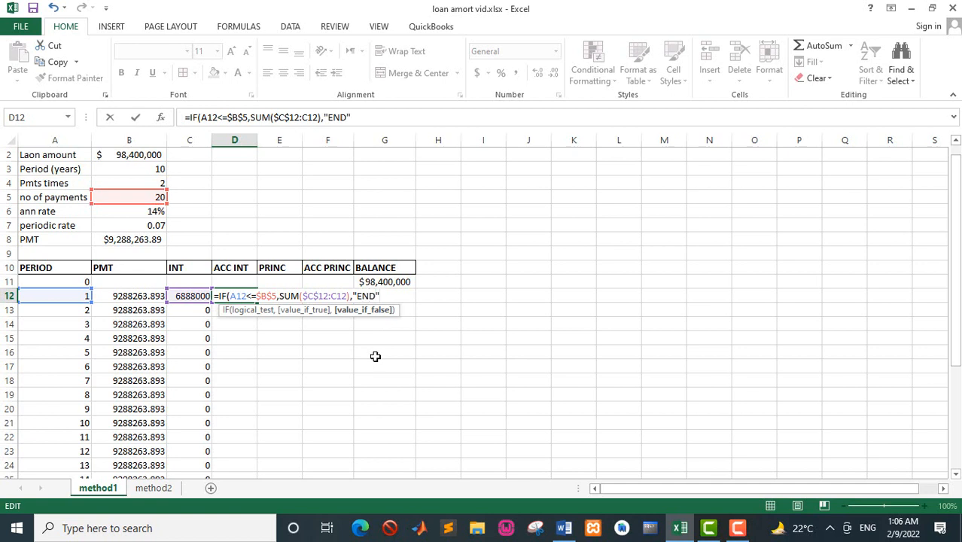
key(Return)
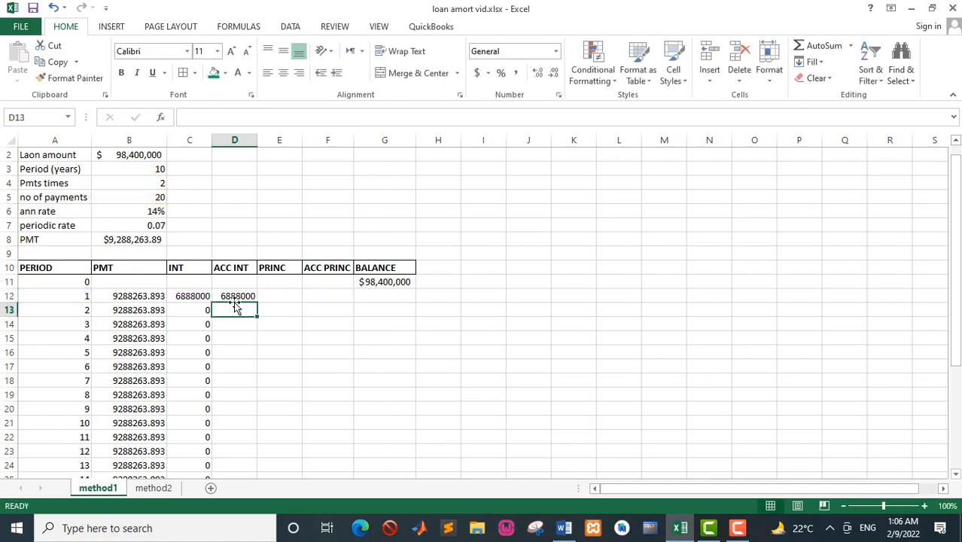
click(231, 296)
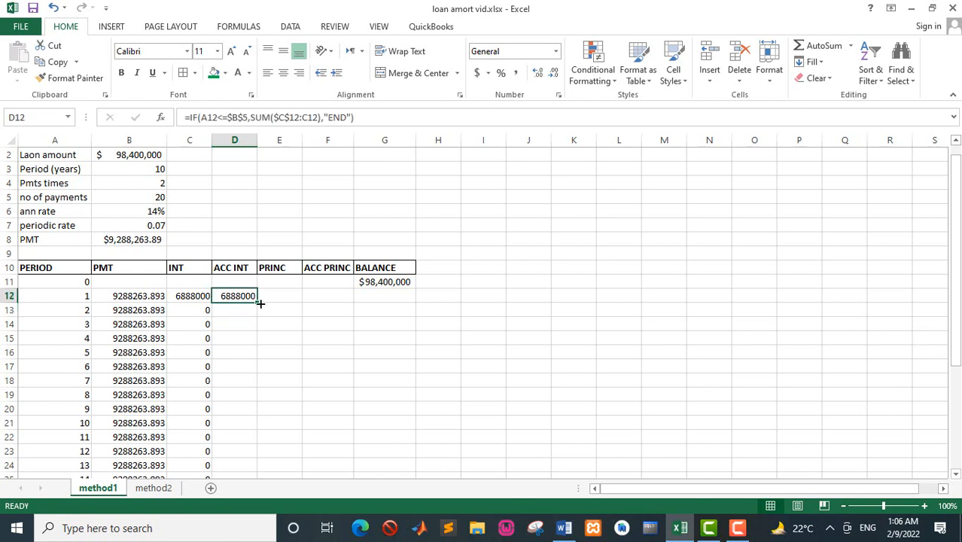
double_click(260, 303)
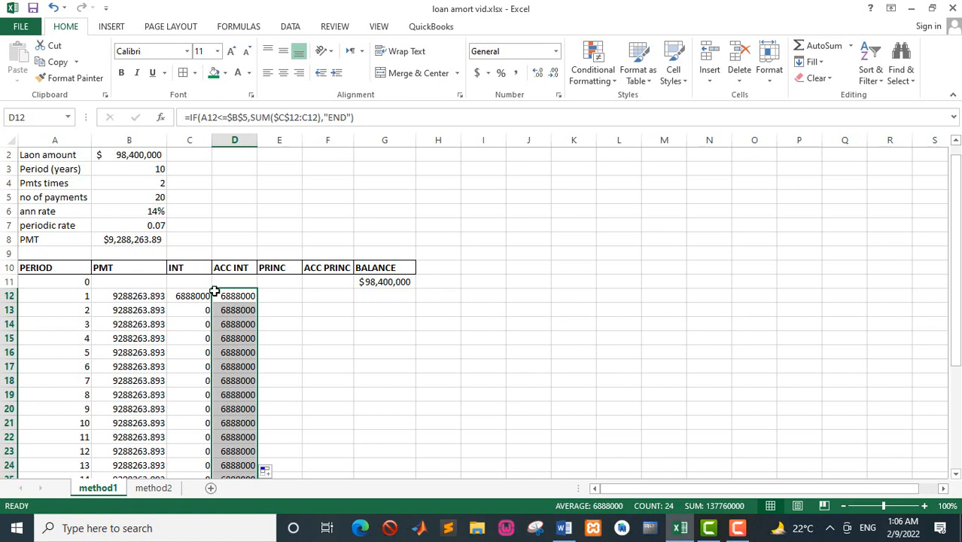
Calculate the first period's principal in E12 with the formula =IF(A12<=$B$5,B12-C12).
click(272, 298)
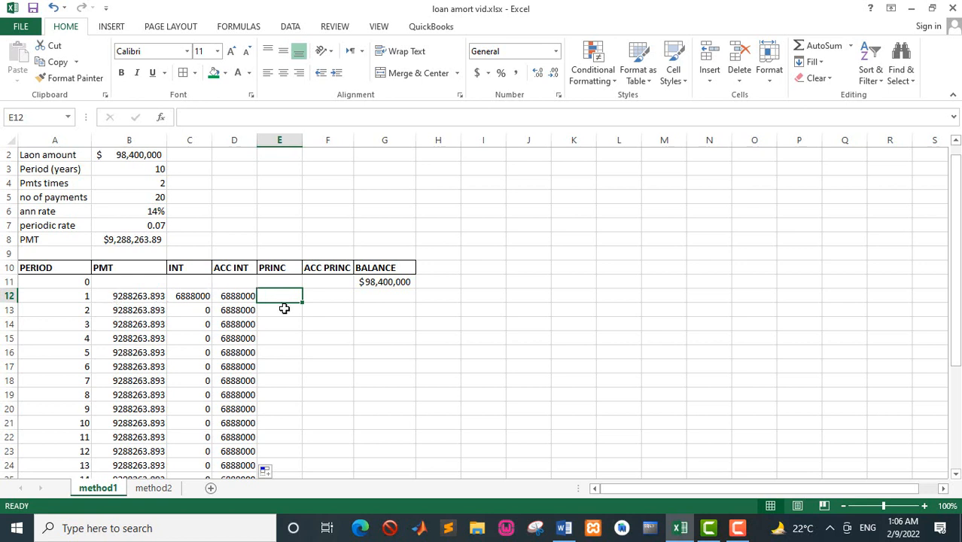
text(=IF)
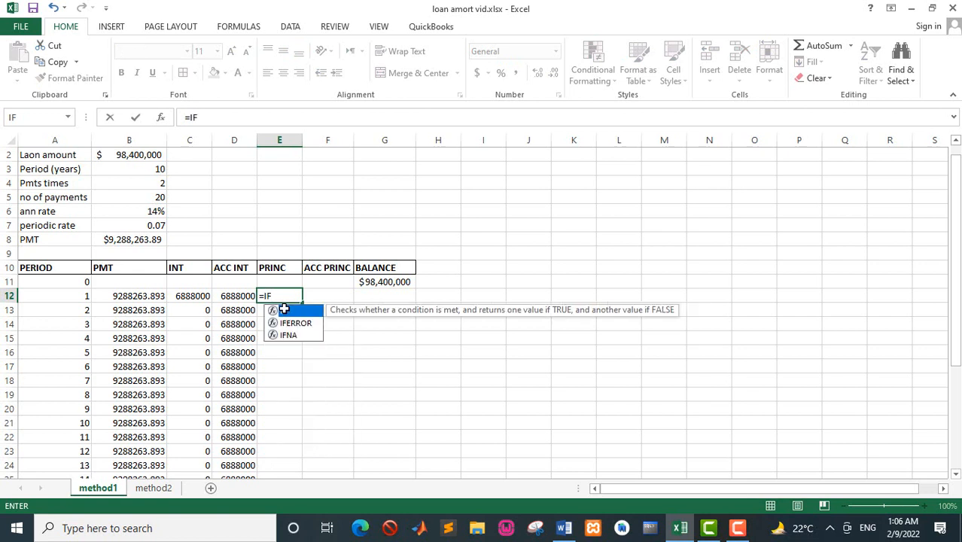
text(()
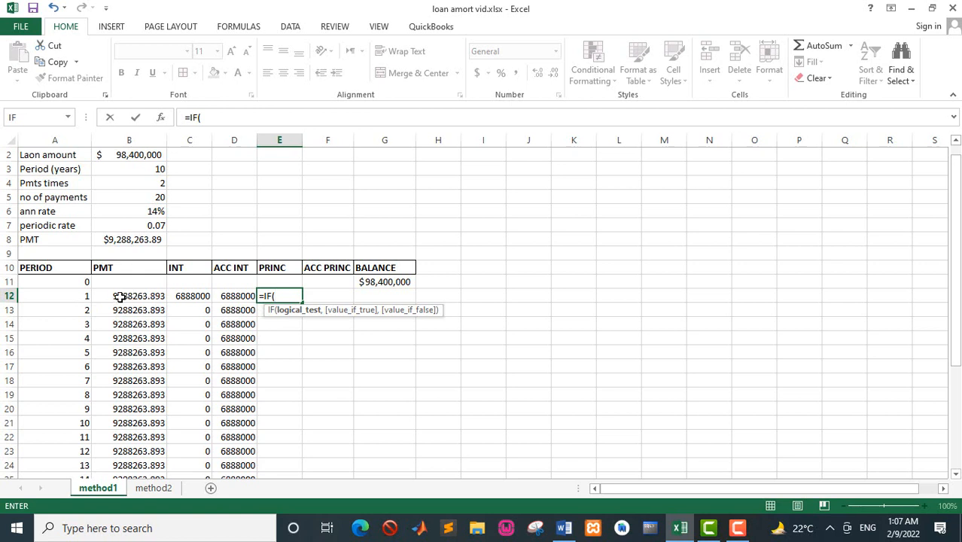
click(78, 294)
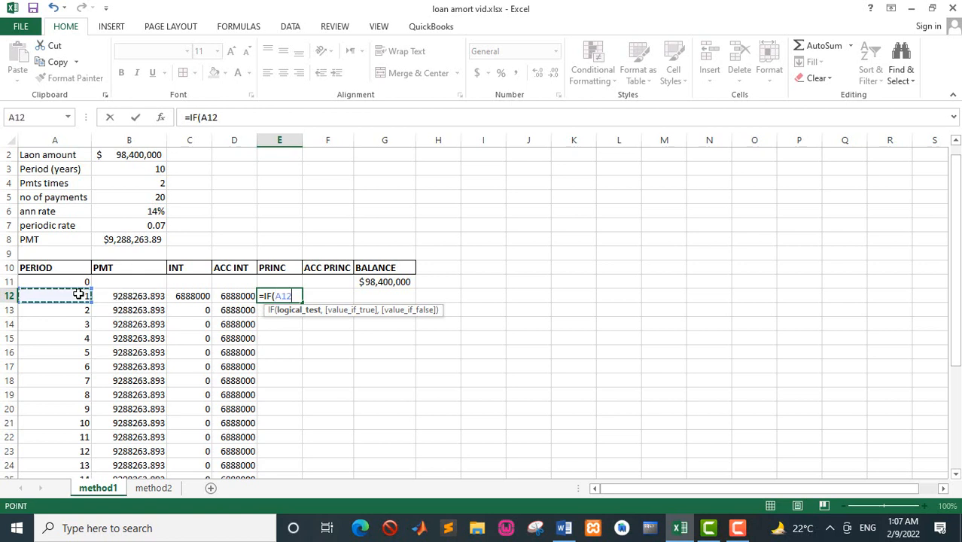
text(<=)
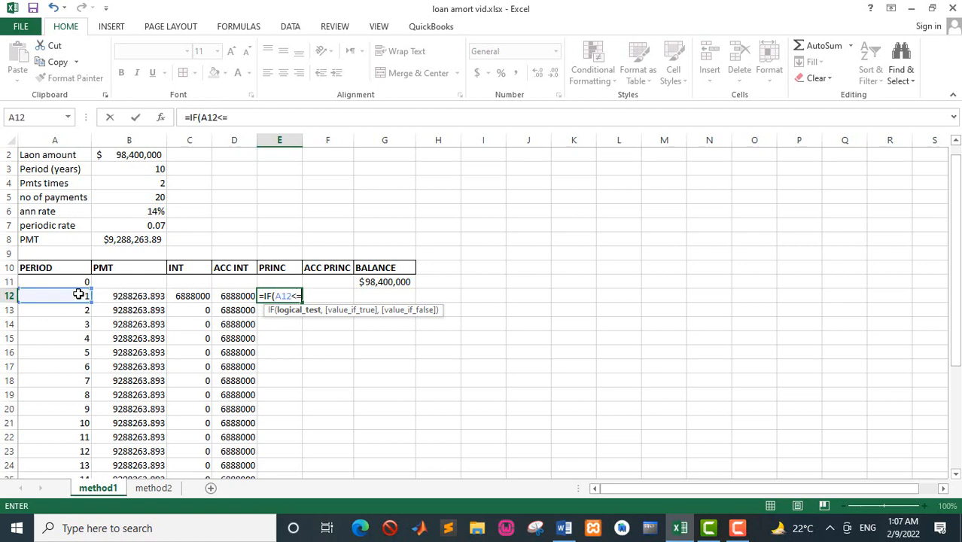
click(146, 199)
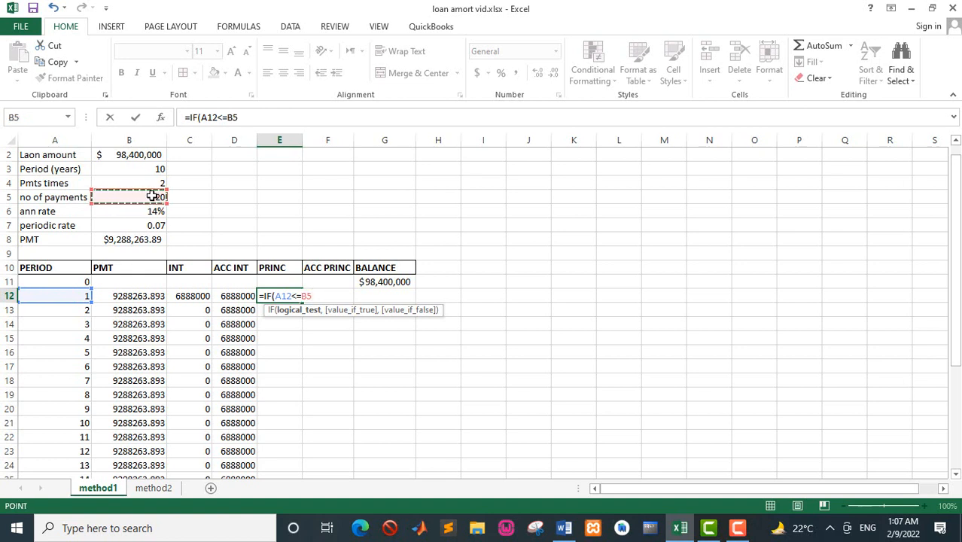
key(F4)
text(,)
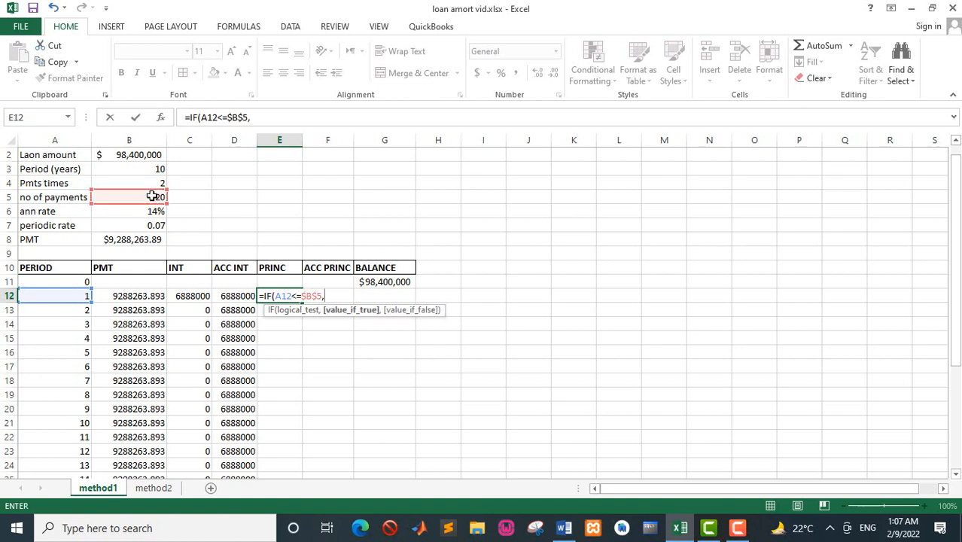
click(150, 296)
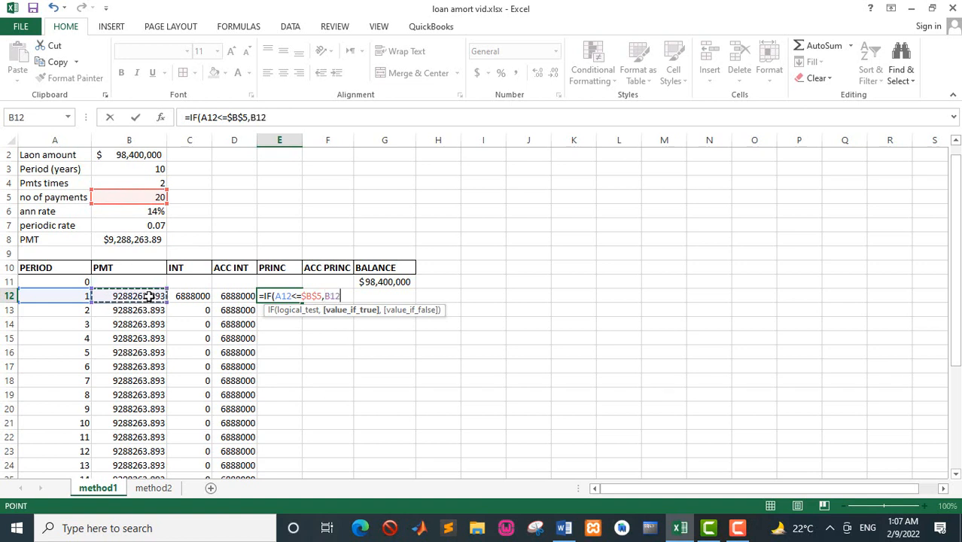
text(-)
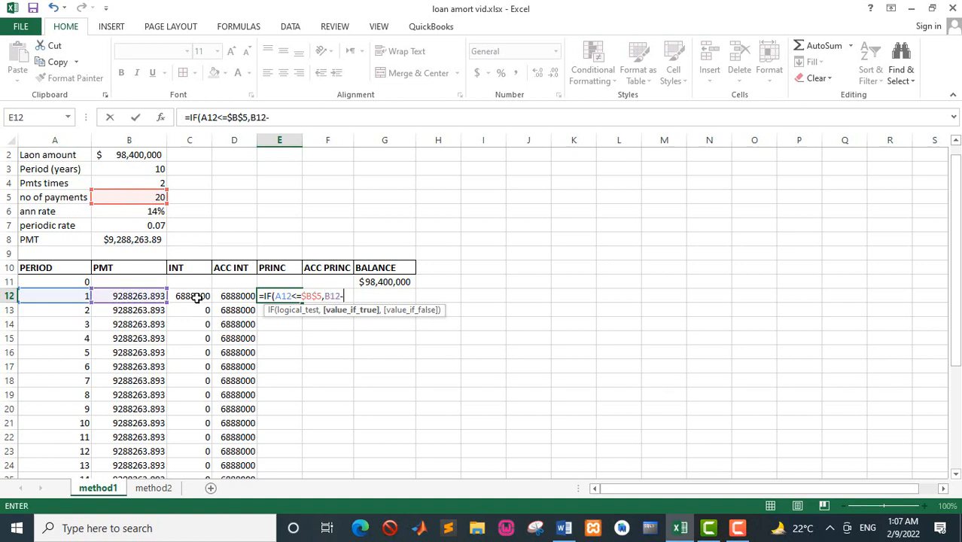
click(197, 298)
key(Return)
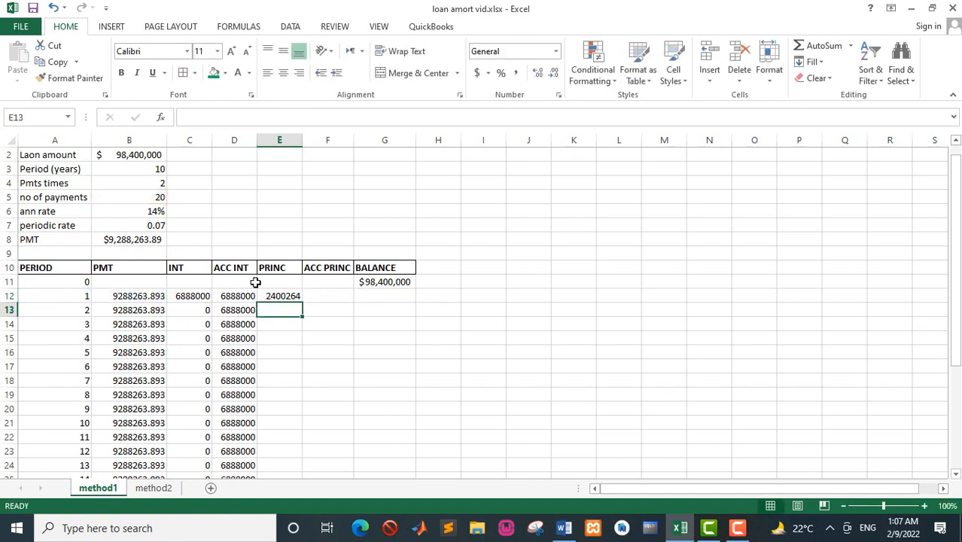
Fill the E12 principal formula down the PRINC column alongside the listed periods and reselect E12.
click(276, 297)
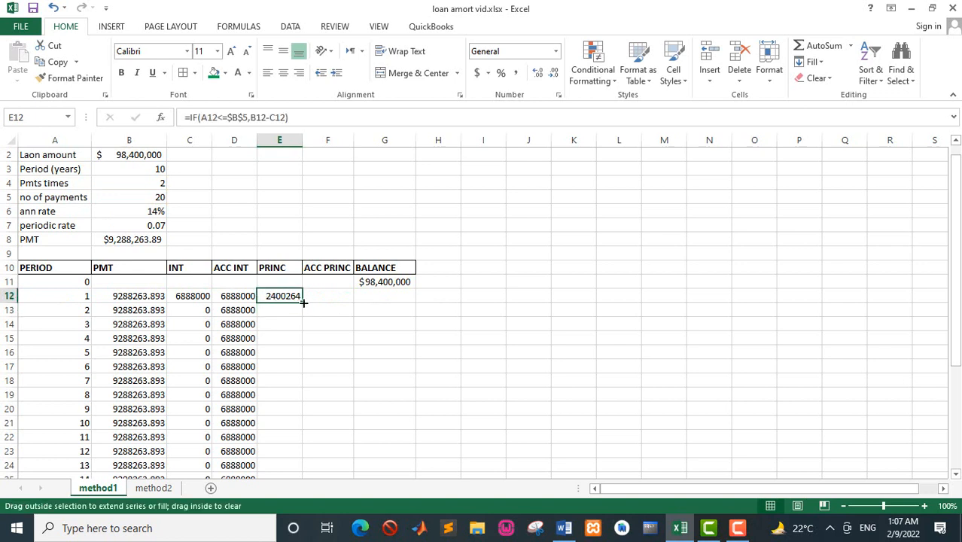
double_click(303, 303)
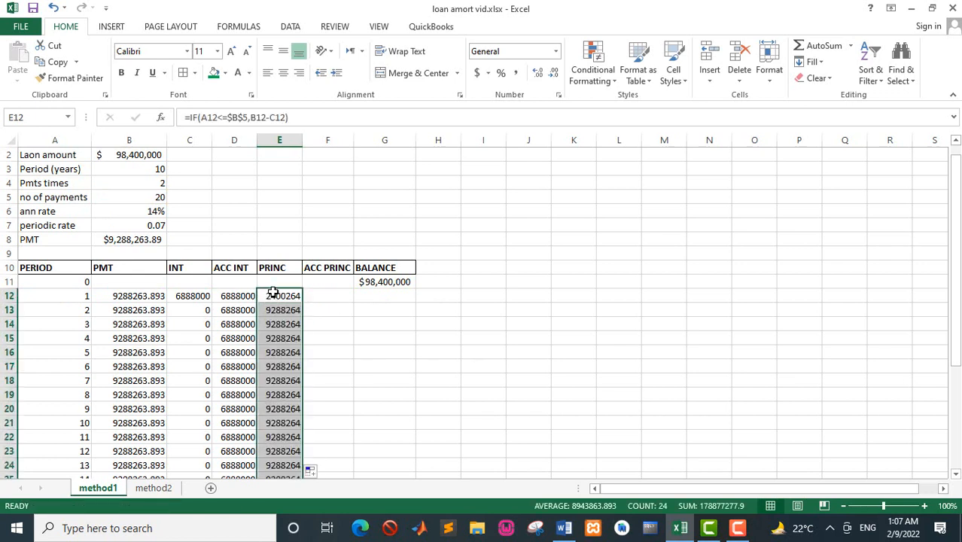
click(273, 296)
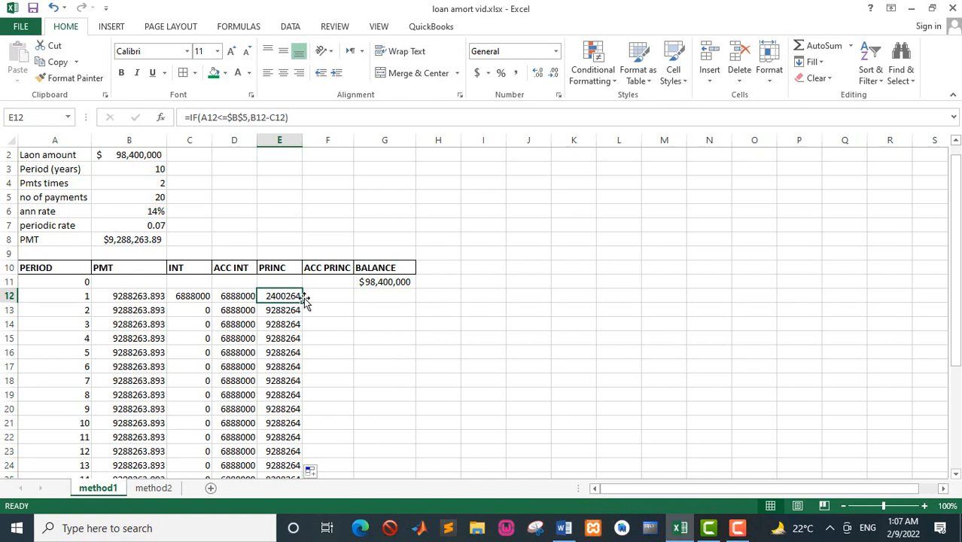
Begin the accumulated principal formula in F12 with the condition =IF(A12<=$B$5, keeping the B5 reference absolute.
click(317, 298)
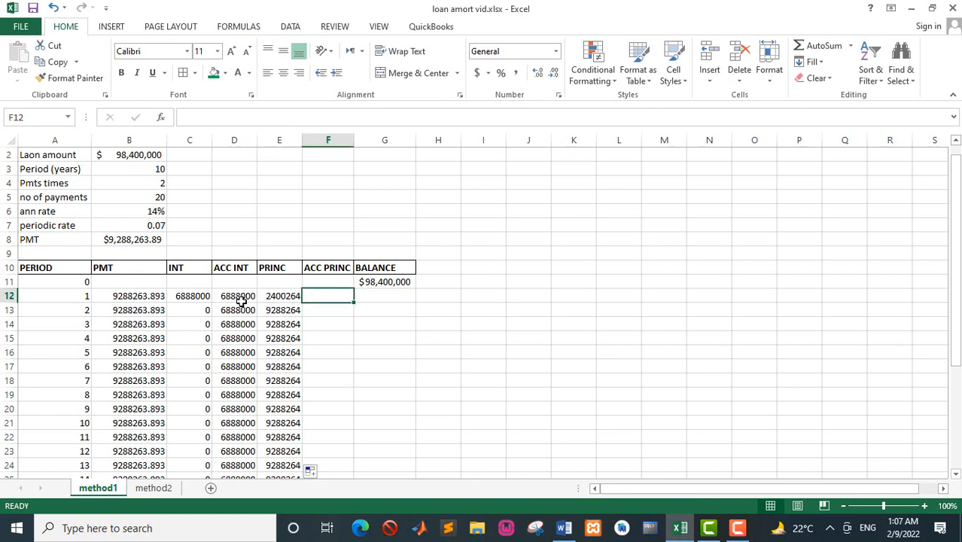
text(=)
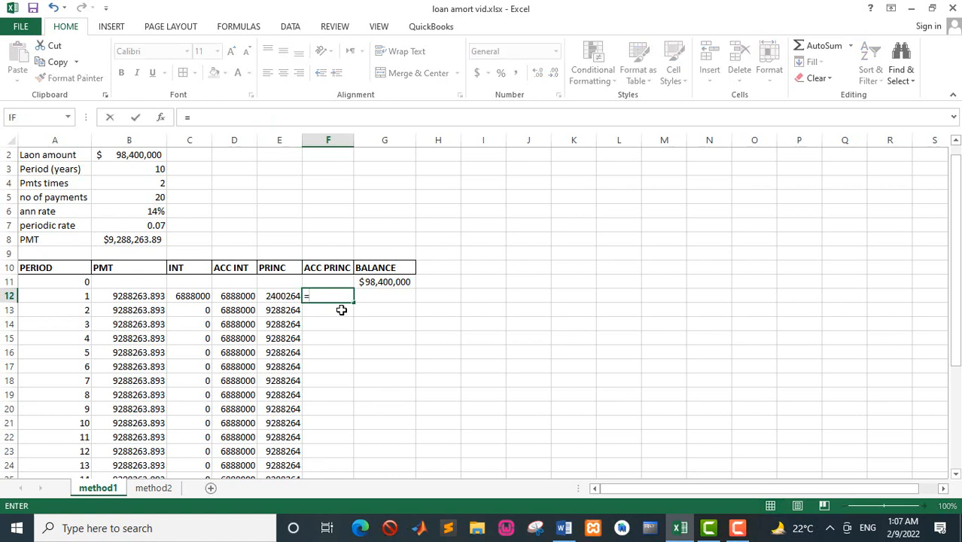
text(IF()
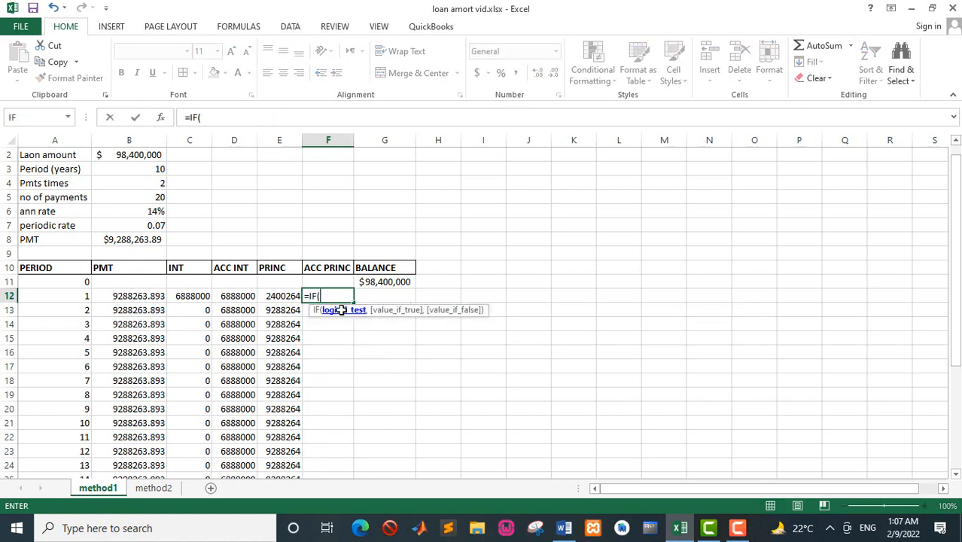
click(86, 296)
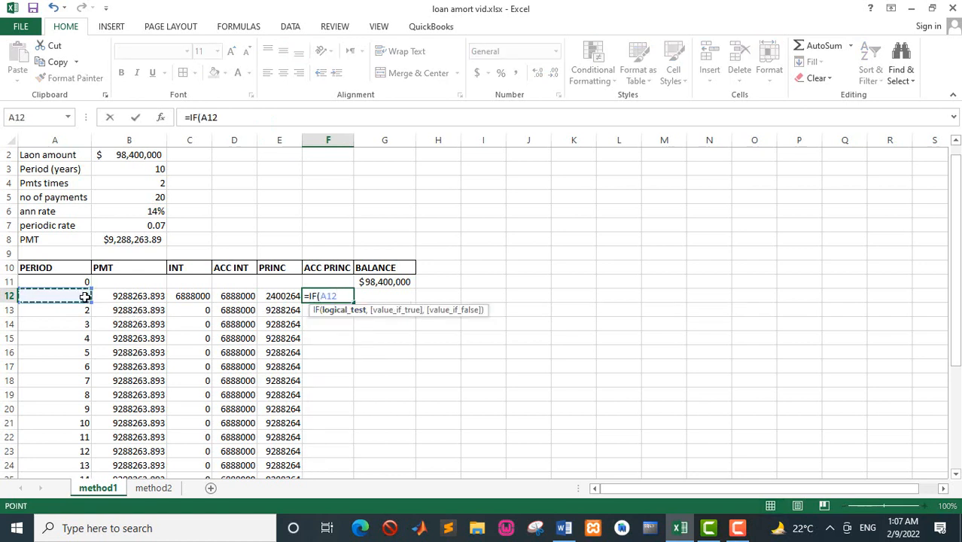
text(<=)
click(151, 197)
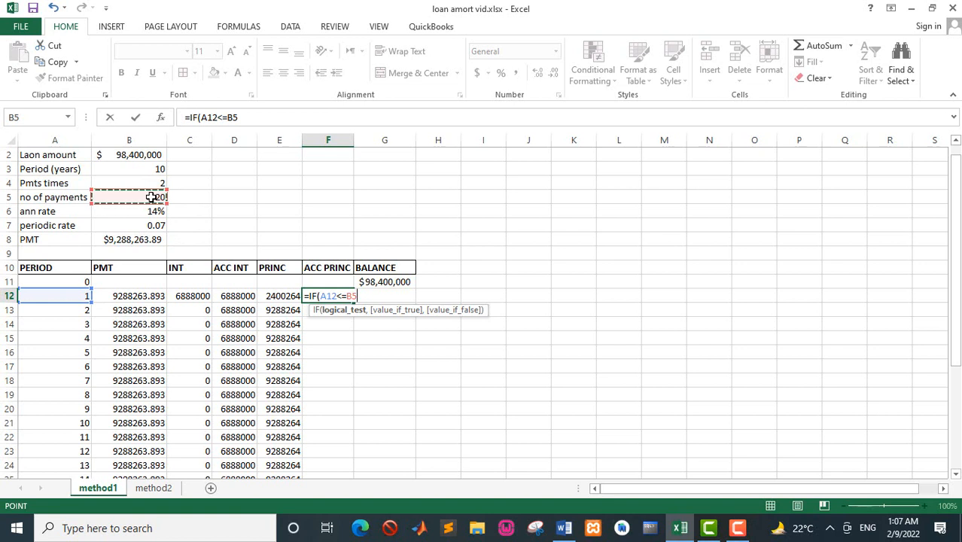
key(F4)
text(,)
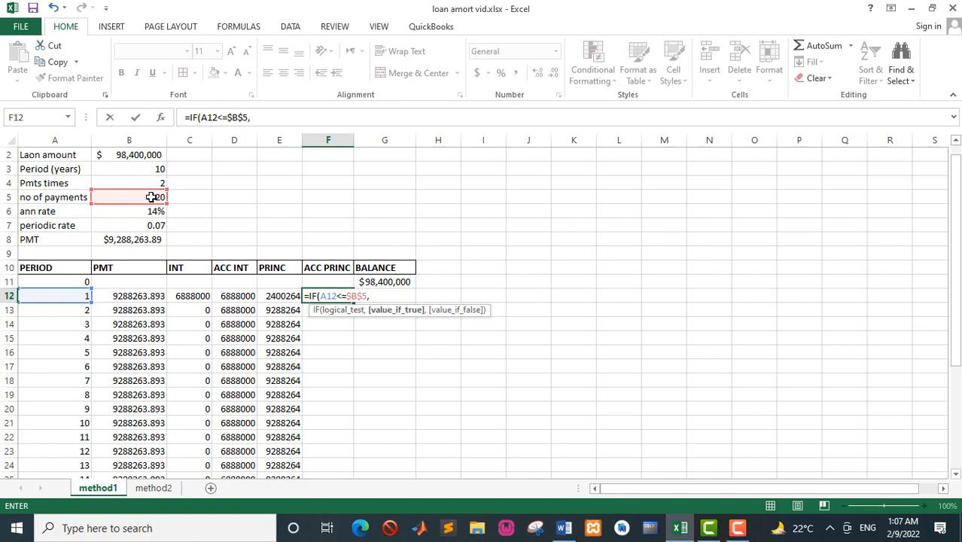
text(SUM)
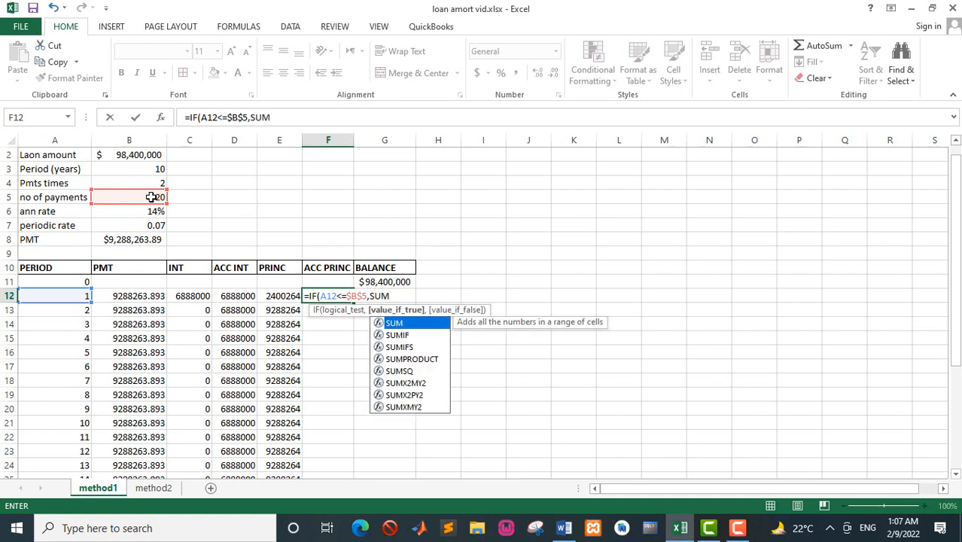
text(()
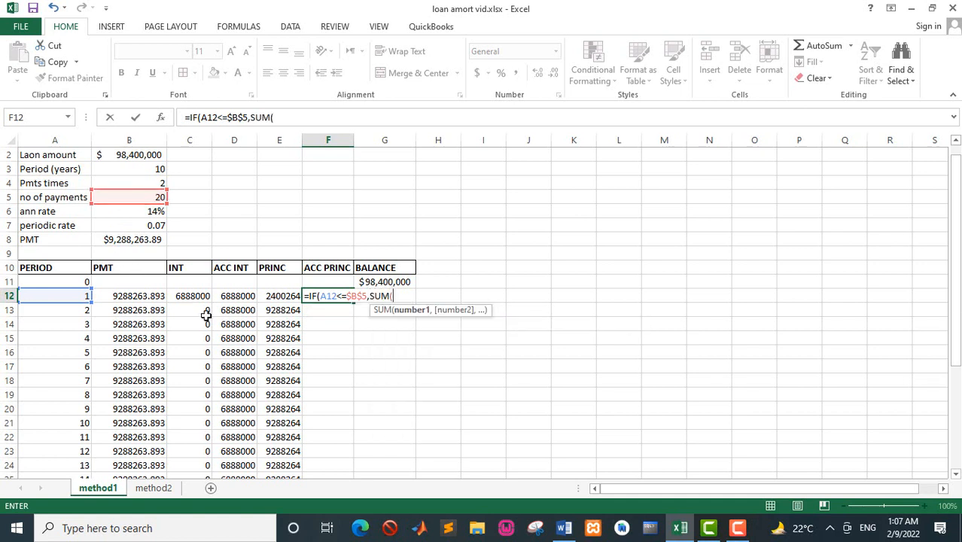
Add SUM($E$12:E12) as the true value of the F12 formula, with only the range's starting reference absolute.
click(289, 300)
key(F8)
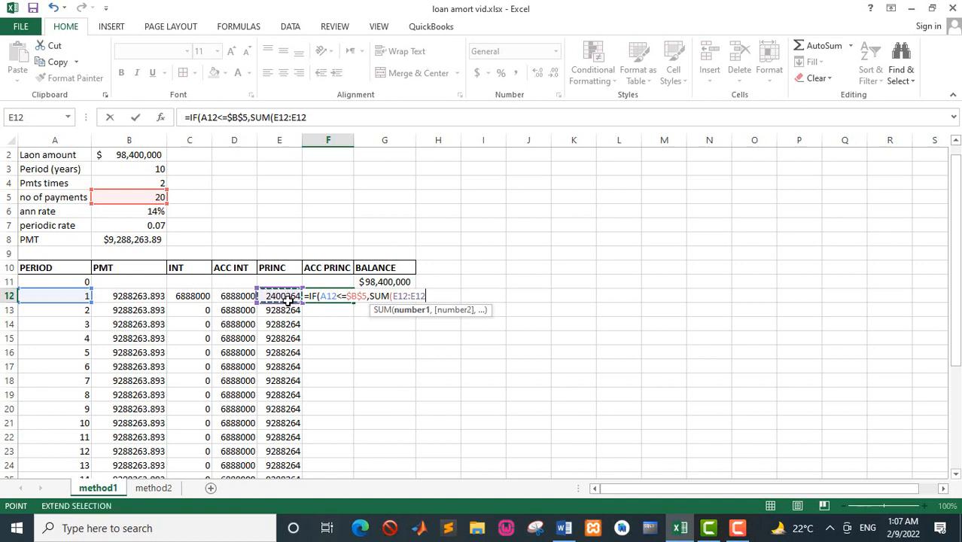
double_click(398, 297)
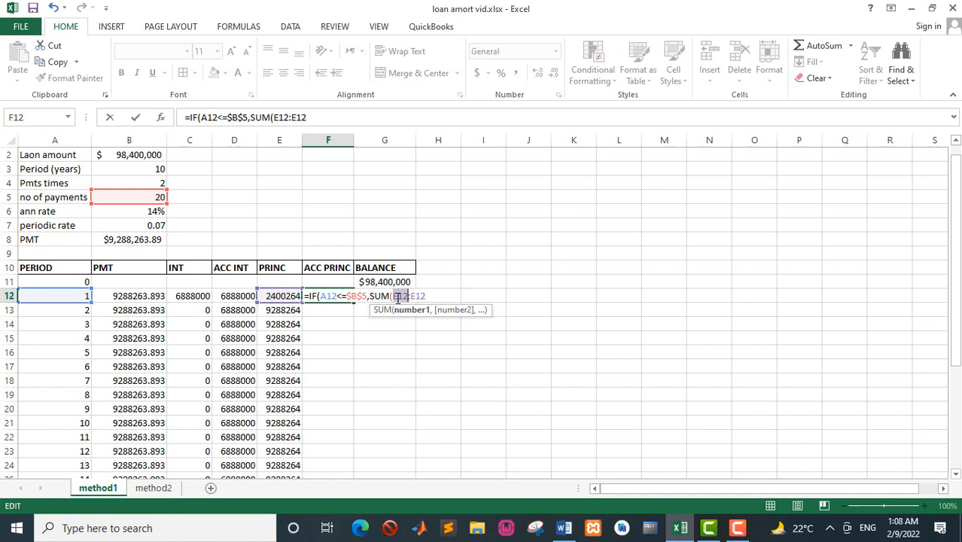
key(F4)
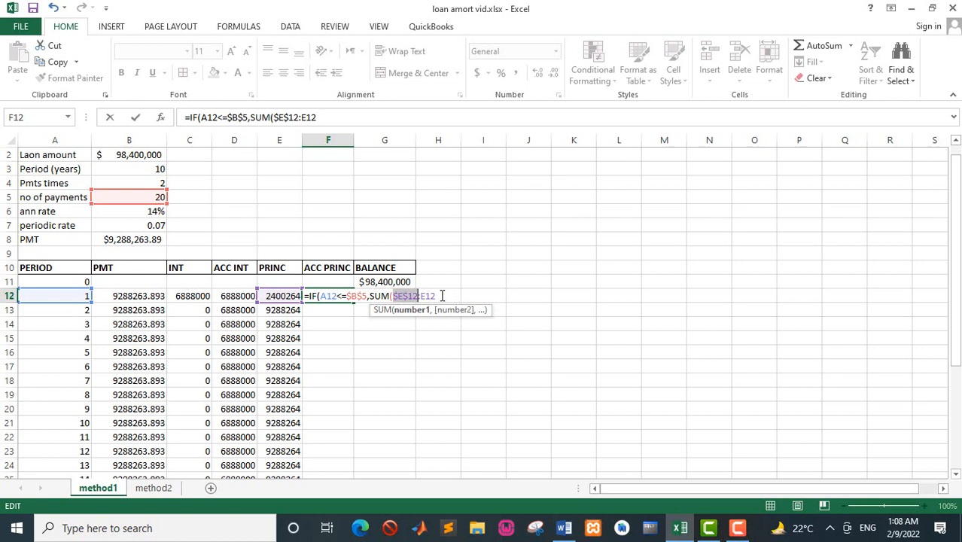
click(442, 296)
text(,)
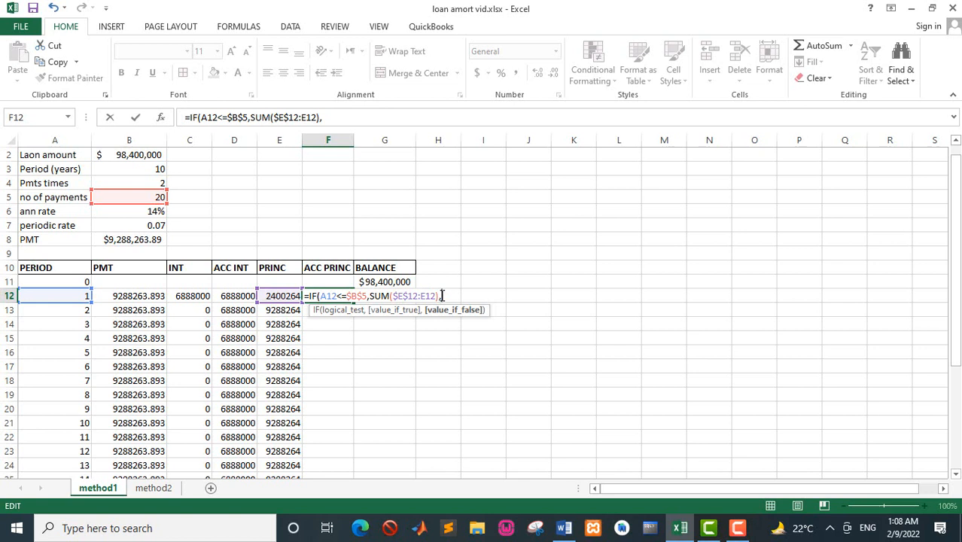
text("END)
Finish the F12 formula with "END" as the false value and fill it down the ACC PRINC column.
key(Return)
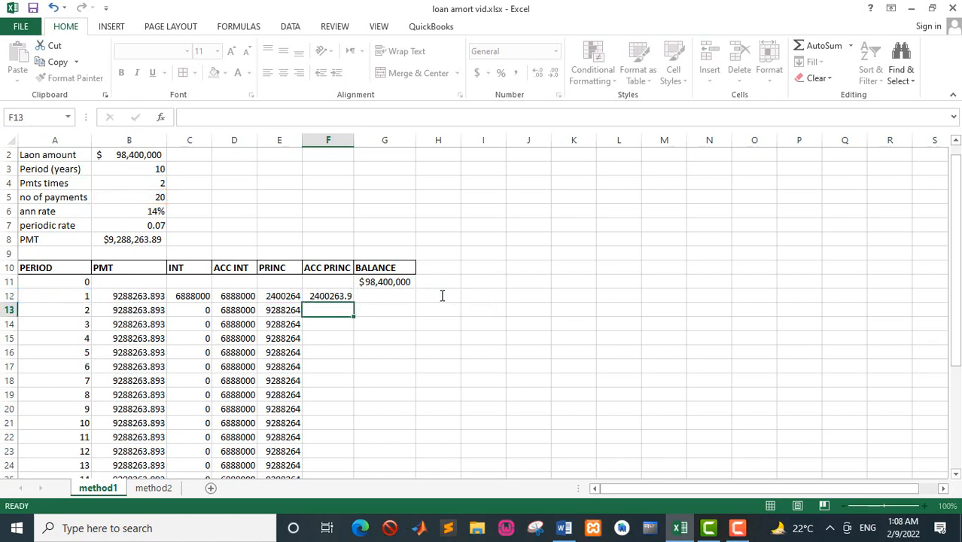
click(343, 298)
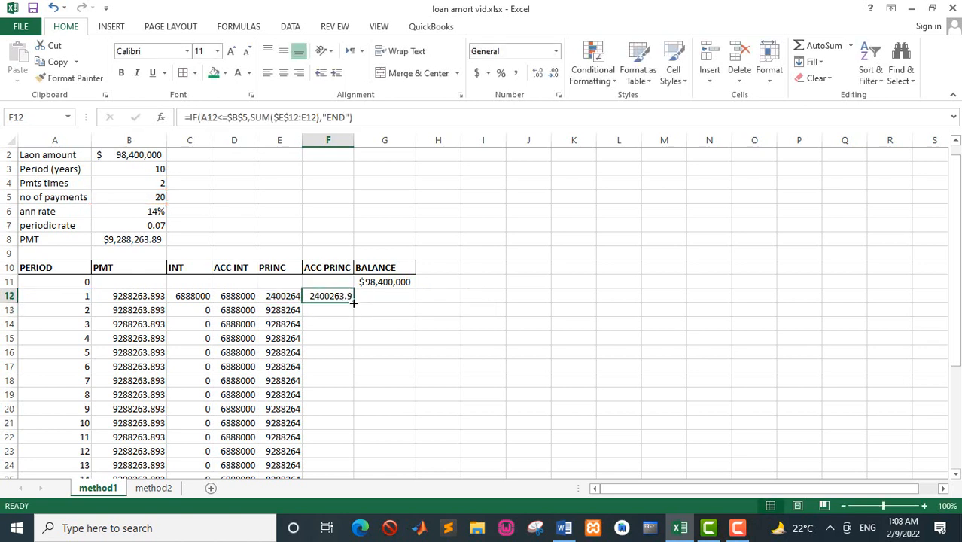
double_click(353, 303)
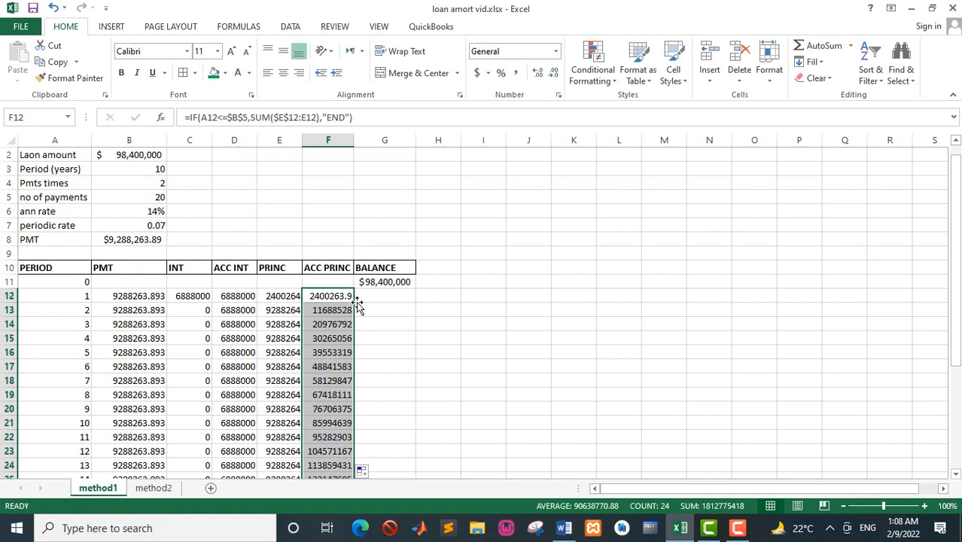
Save the workbook and begin the balance formula in G12 with the condition =IF(A12<=$B$5, keeping B5 absolute.
click(372, 298)
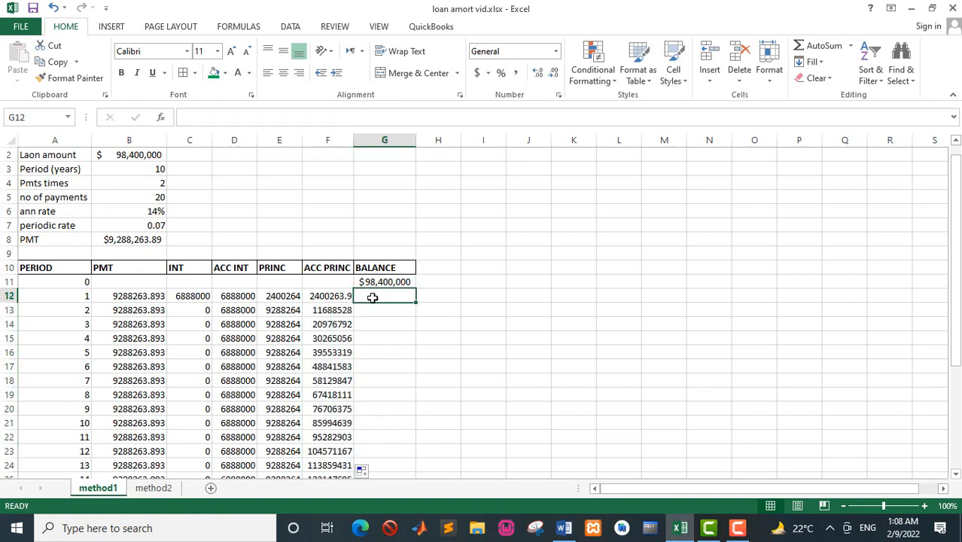
key(ctrl+s)
text(=IF)
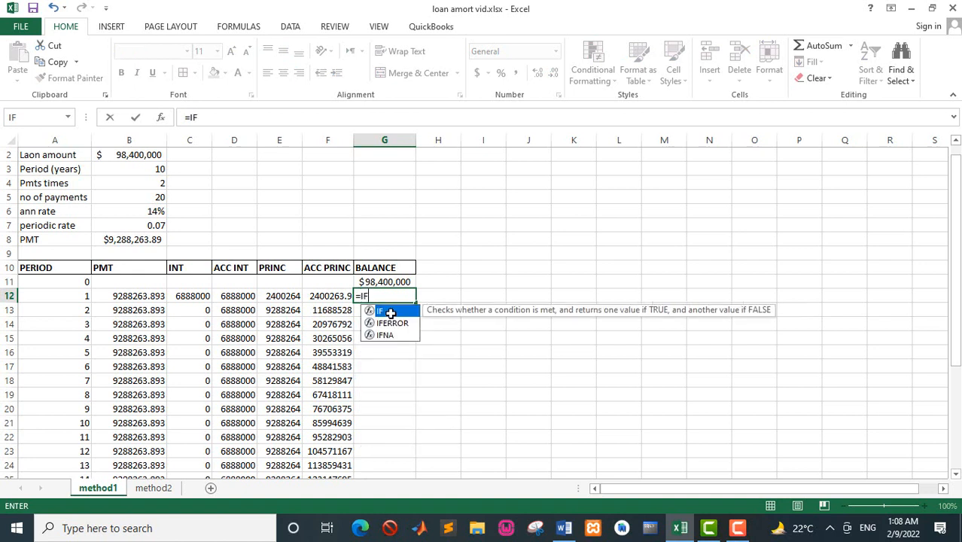
text(()
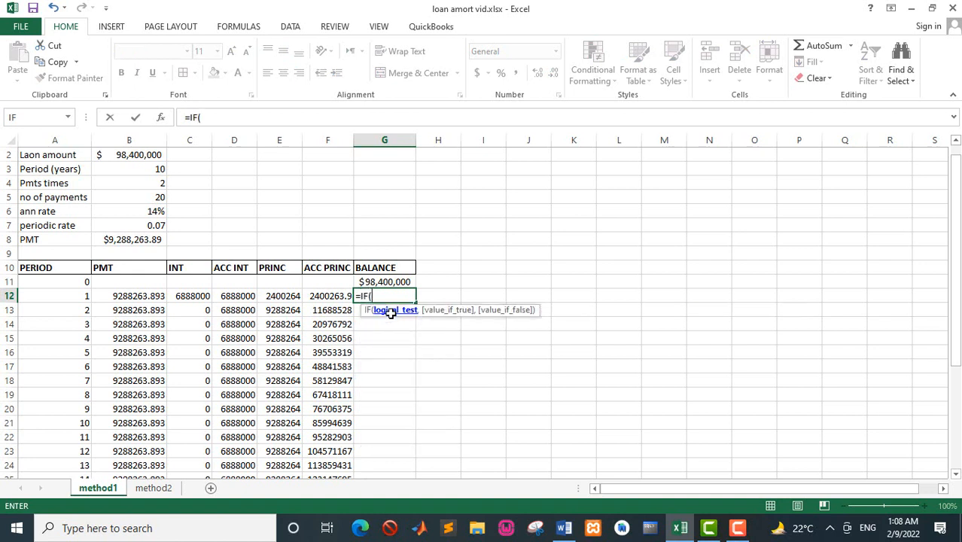
click(82, 296)
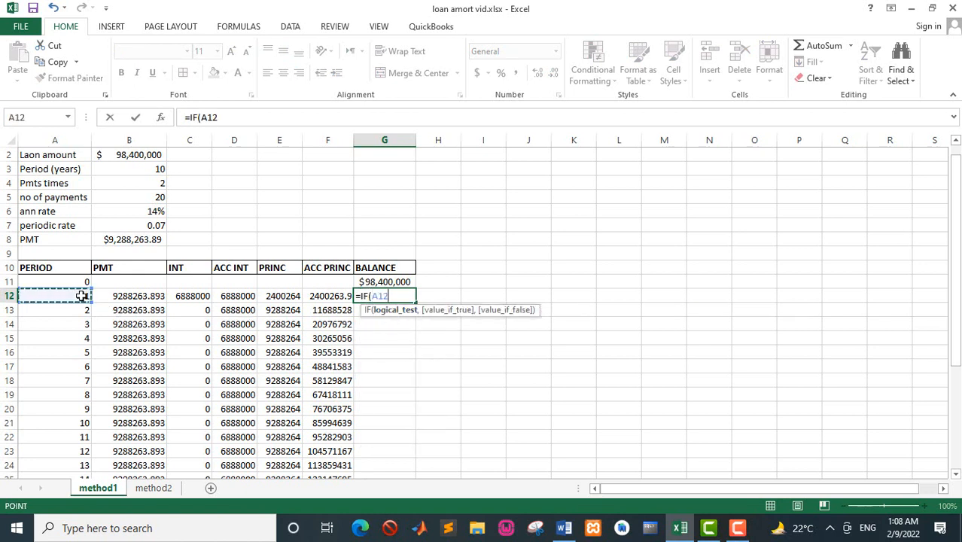
text(<=)
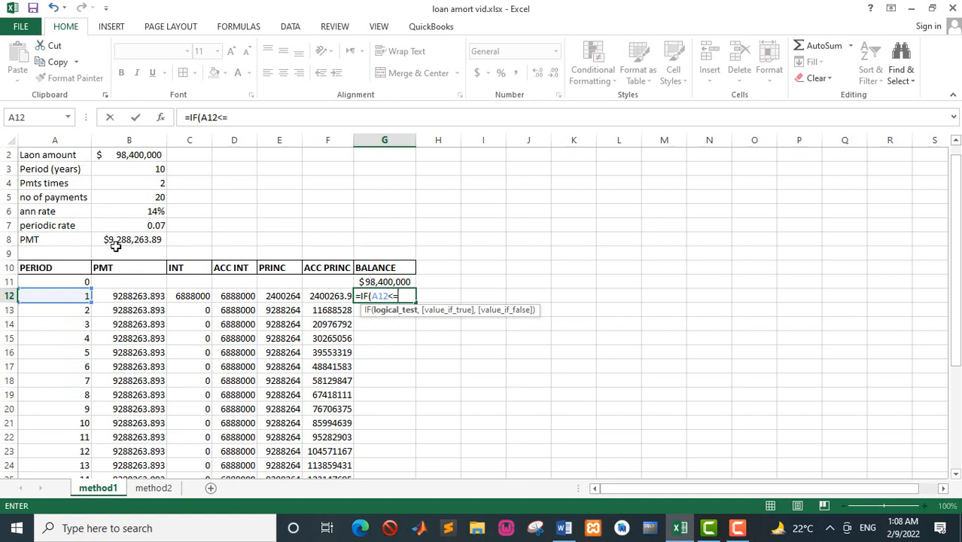
click(155, 197)
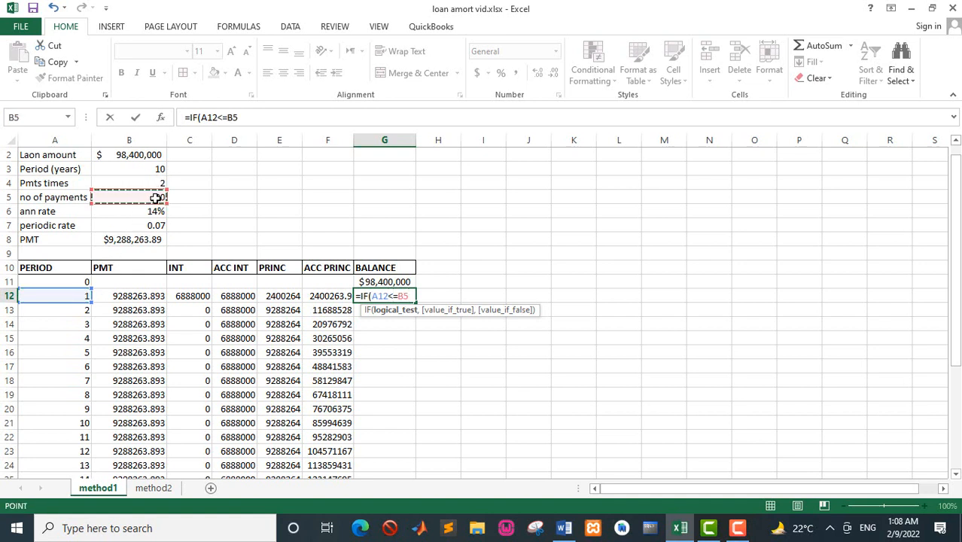
key(F4)
text(,)
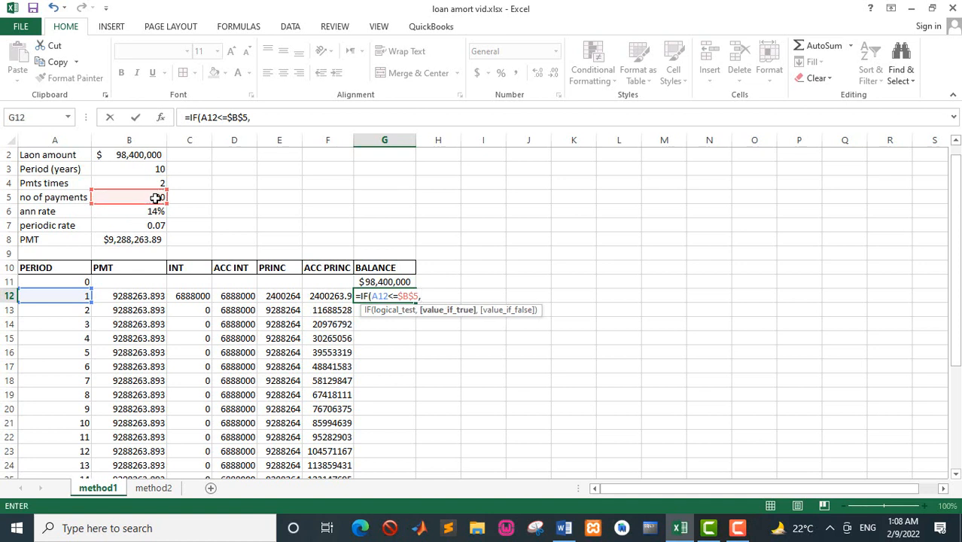
Complete the G12 formula with G11-E12 as the true value and "END" otherwise, and fill it down the BALANCE column.
click(366, 282)
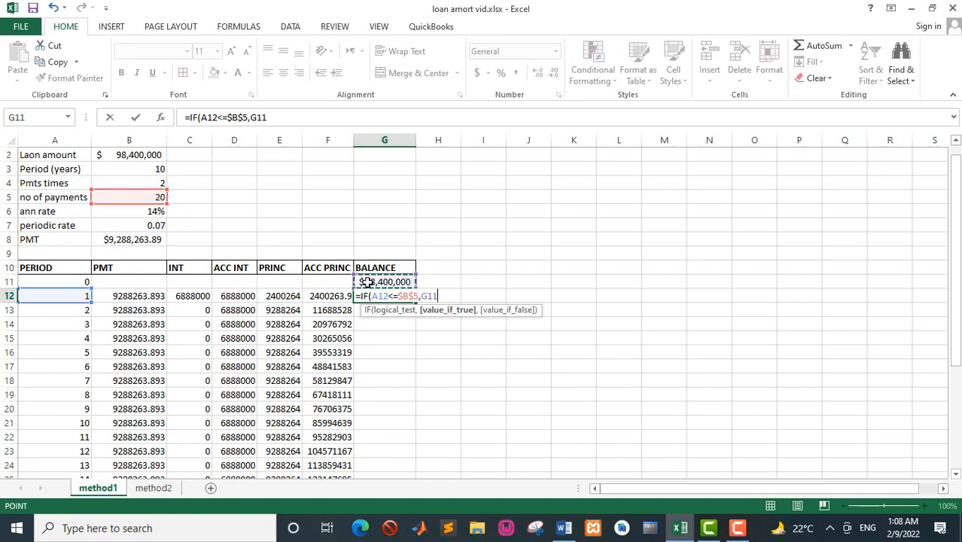
text(-)
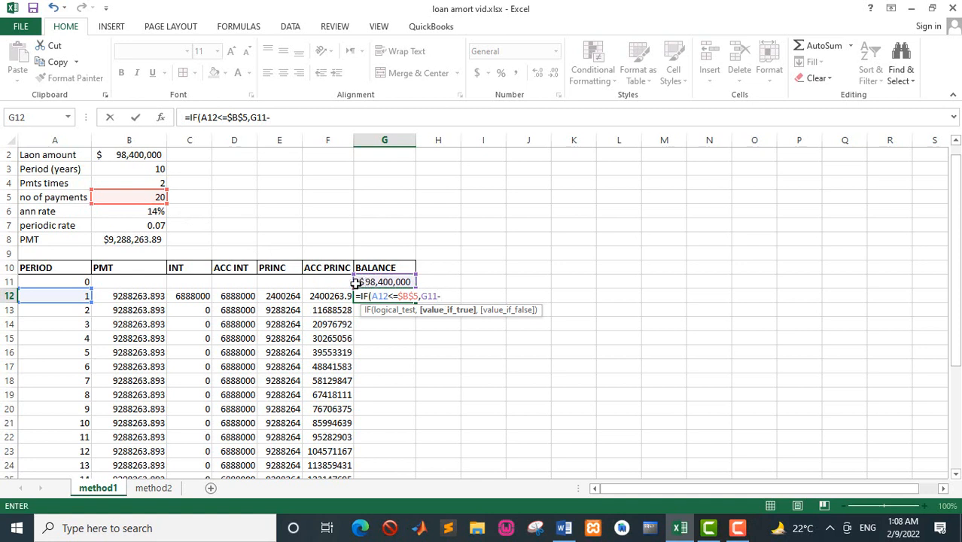
click(289, 297)
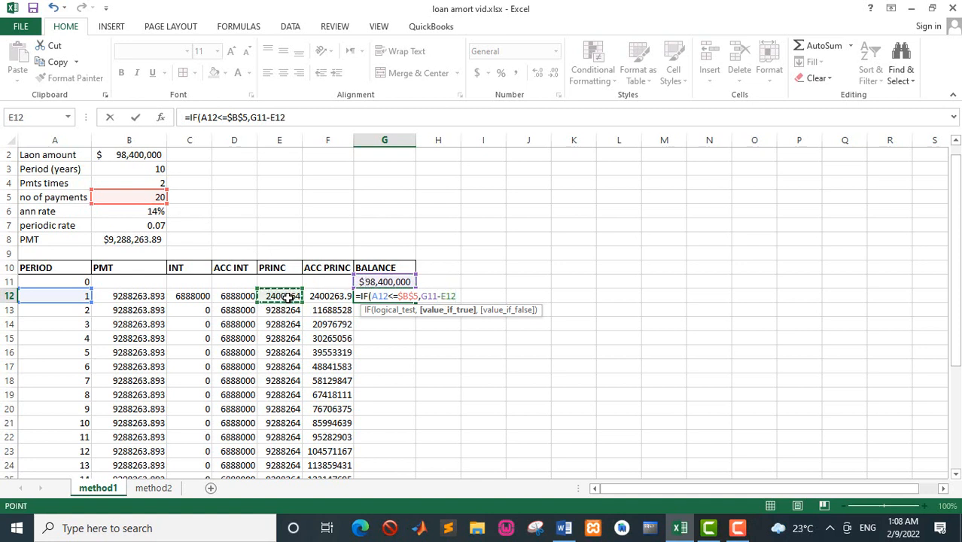
text(,"END)
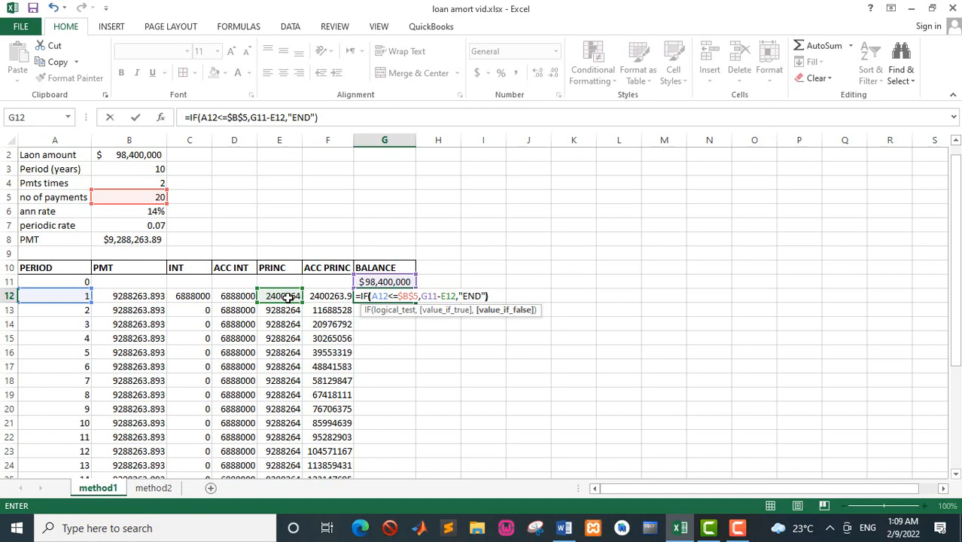
key(Return)
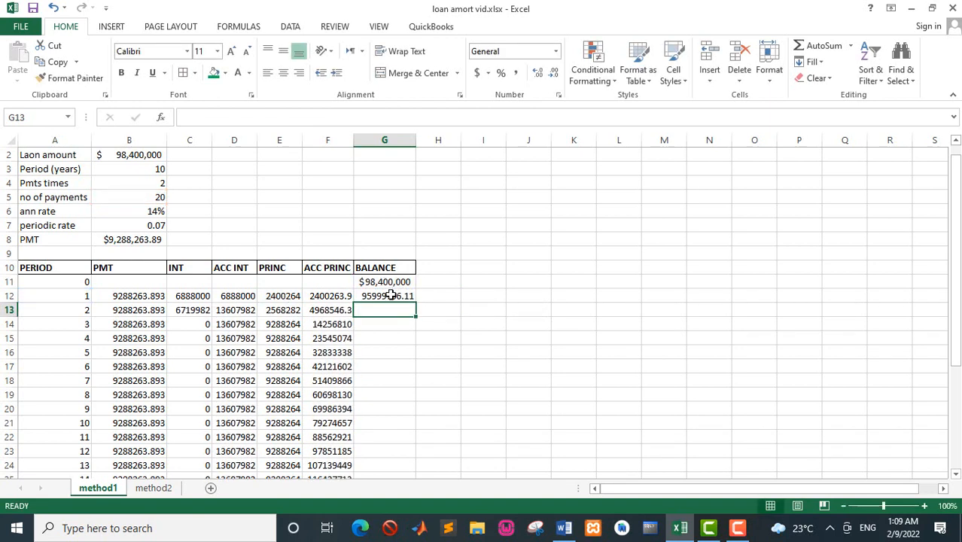
click(391, 295)
double_click(417, 302)
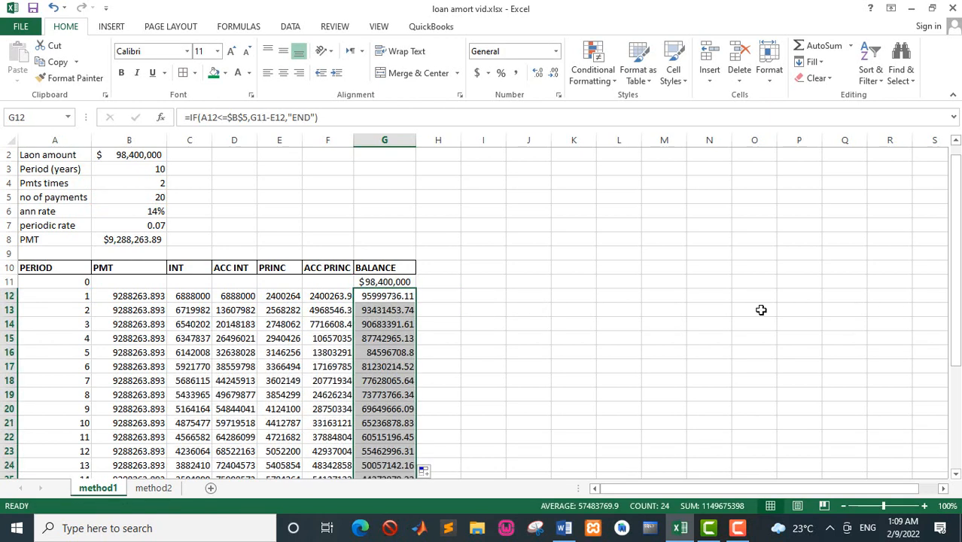
Format the period 20 balance in G31 as Currency with the $ symbol and 0 decimal places.
drag(959, 301, 957, 399)
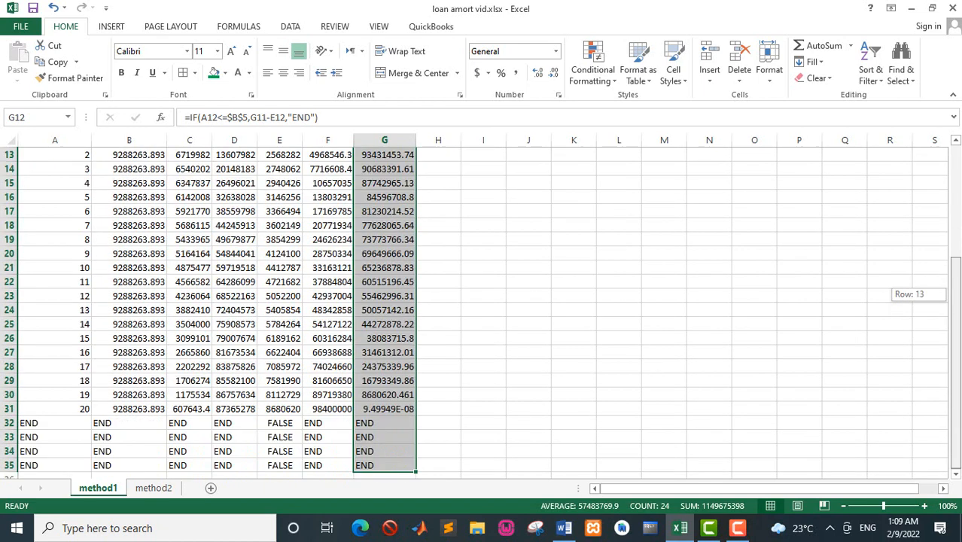
click(393, 407)
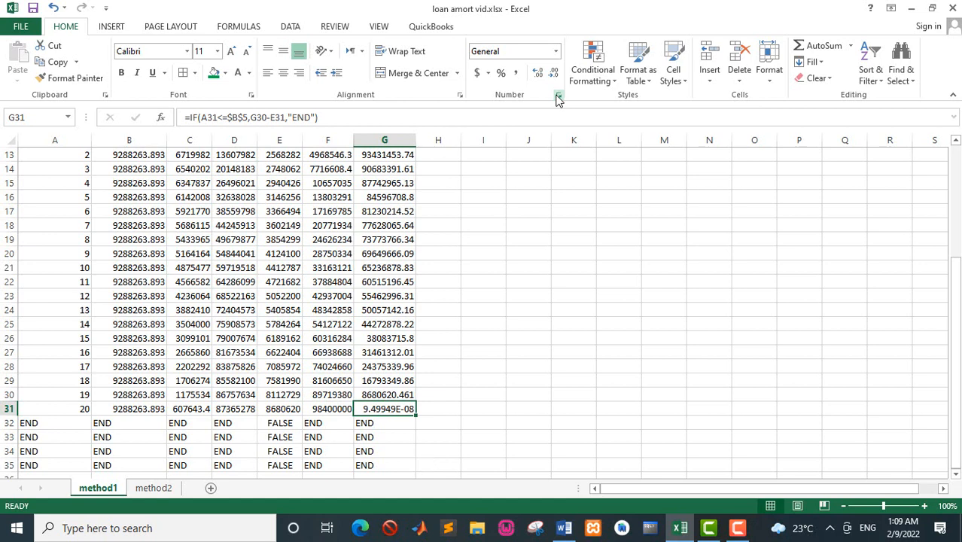
click(558, 97)
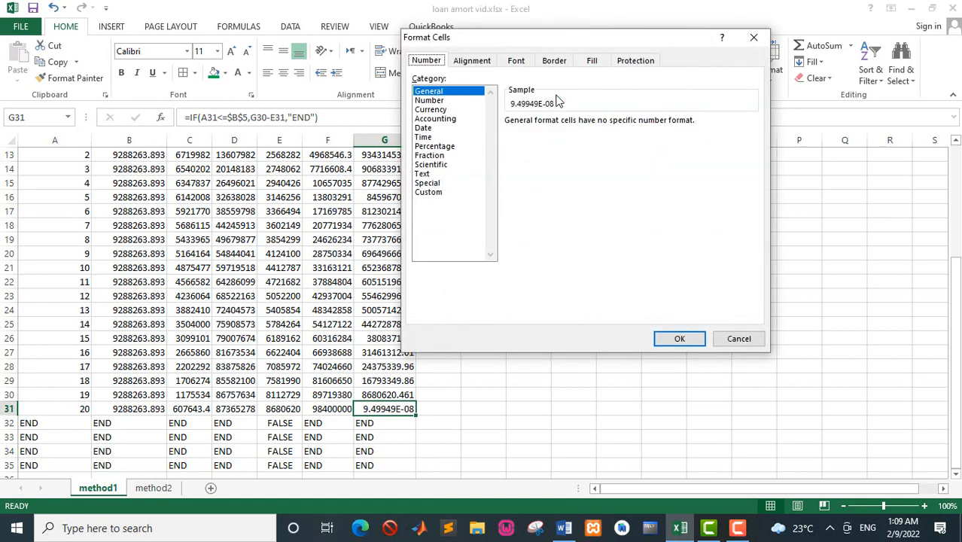
click(433, 110)
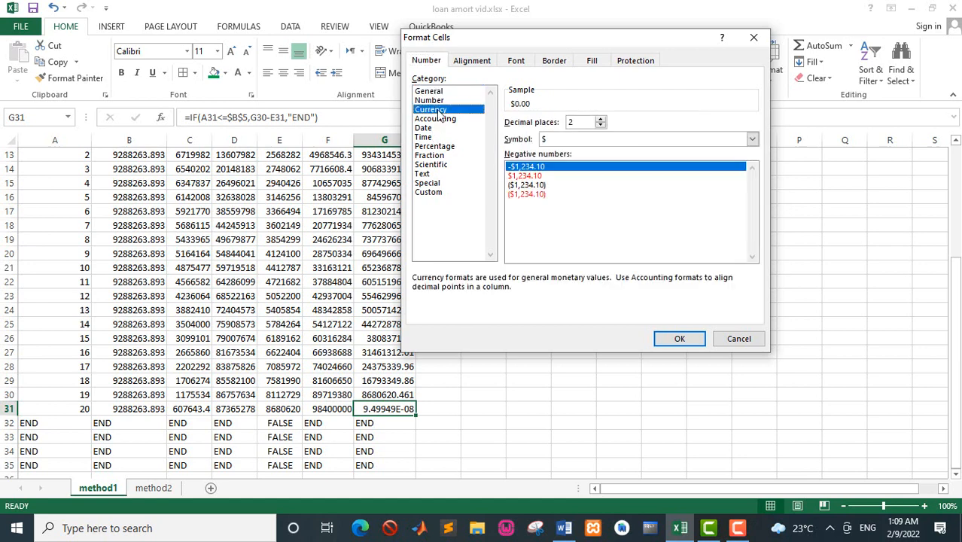
click(601, 126)
click(600, 126)
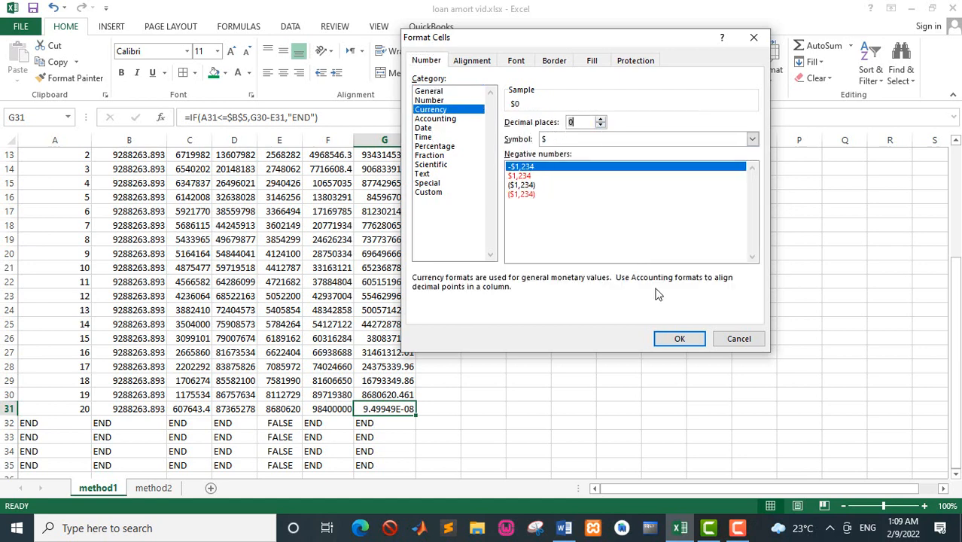
click(680, 338)
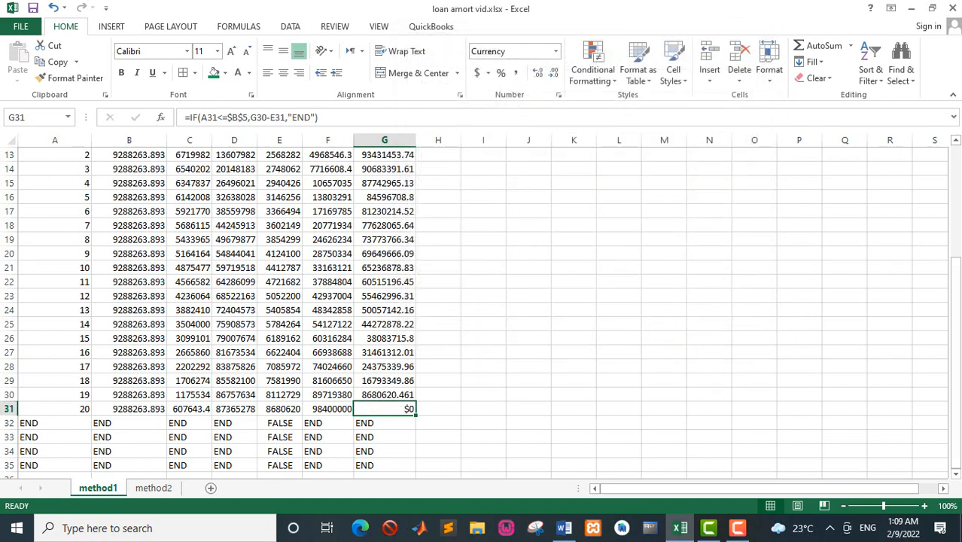
Format B12:G31 as Accounting with the $ symbol and no decimal places, and save the workbook.
drag(954, 327, 907, 214)
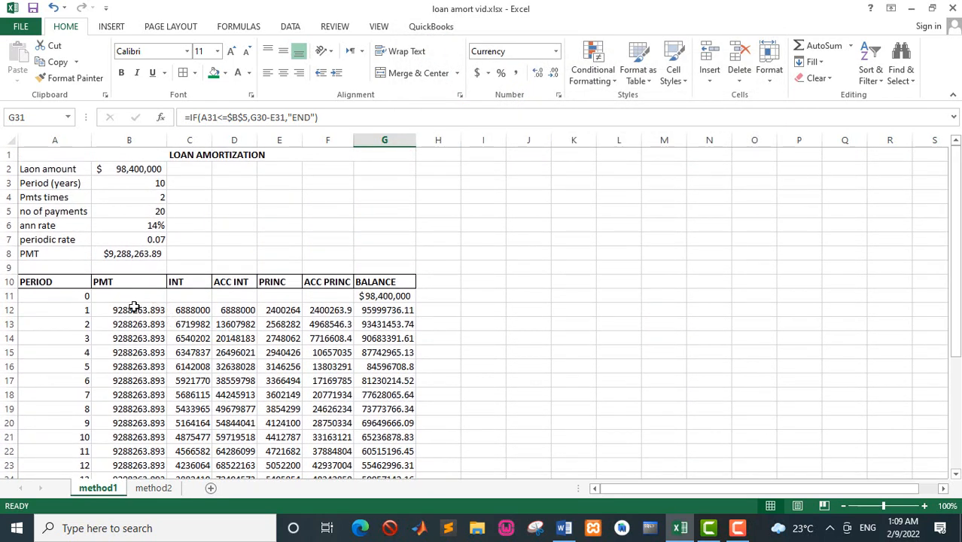
drag(134, 307, 385, 409)
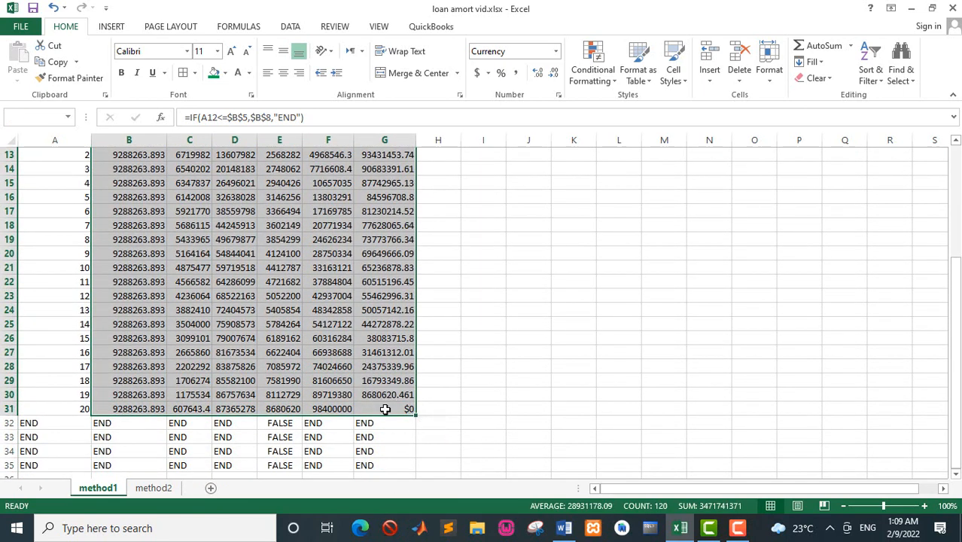
click(476, 72)
scroll(424, 209, up, 3)
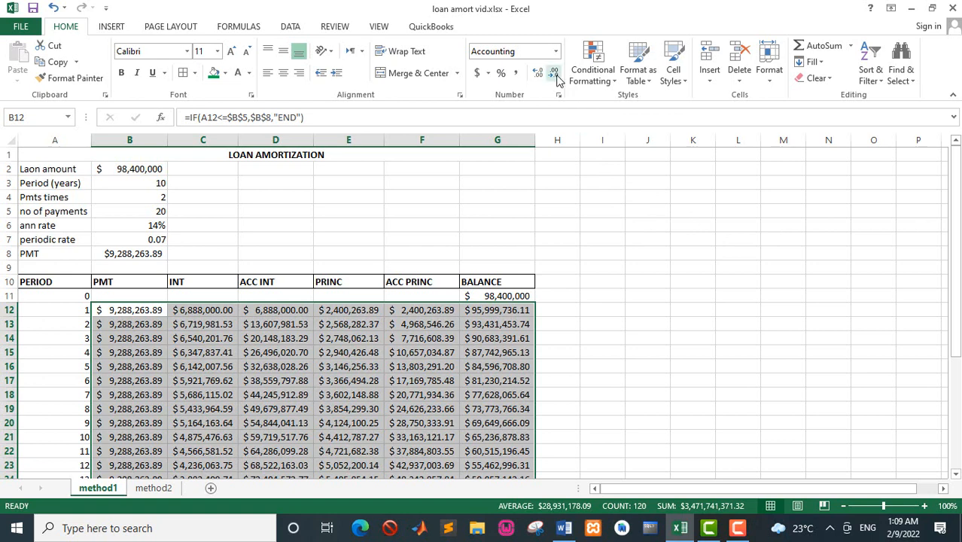
click(555, 74)
click(555, 73)
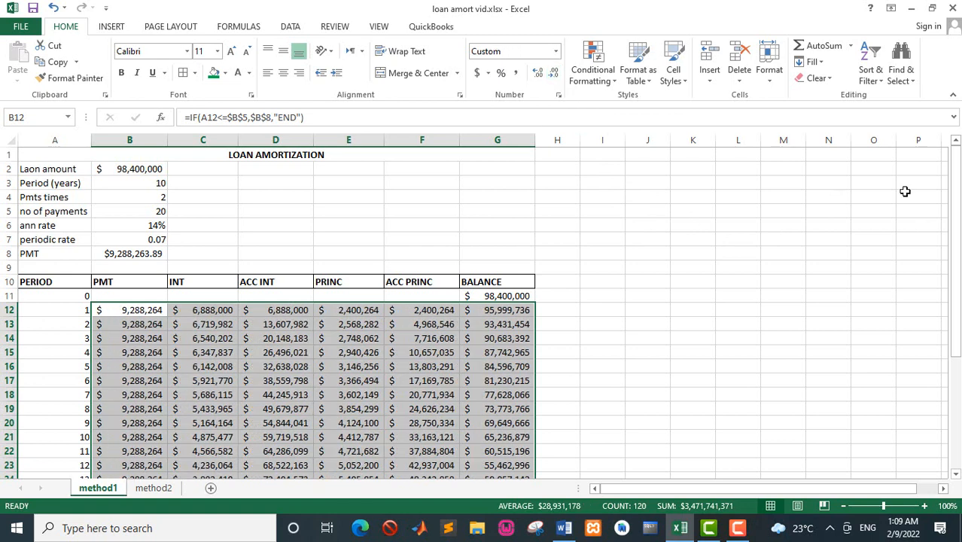
drag(956, 192, 955, 199)
drag(960, 304, 913, 187)
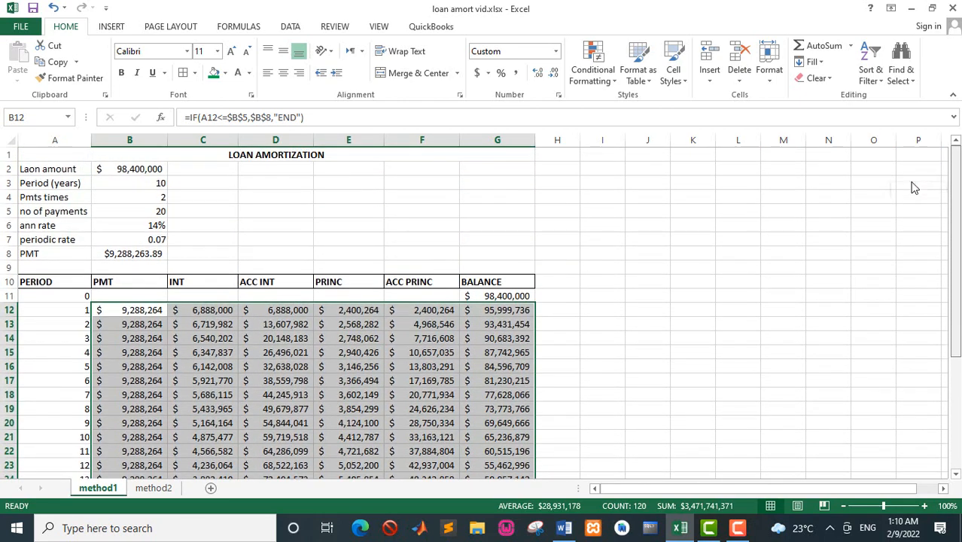
click(512, 296)
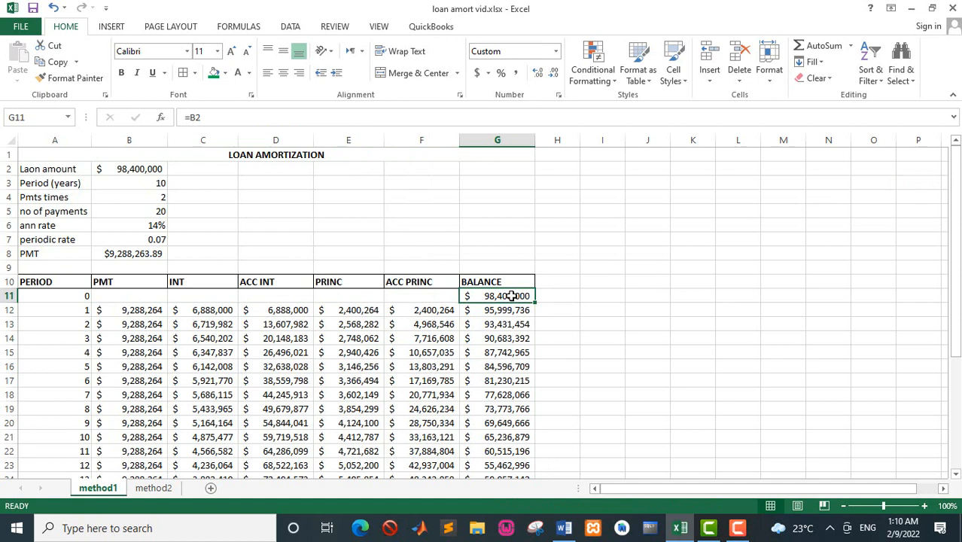
key(ctrl+s)
Switch to the Word manual and examine the total interest limit given in question c.
click(567, 530)
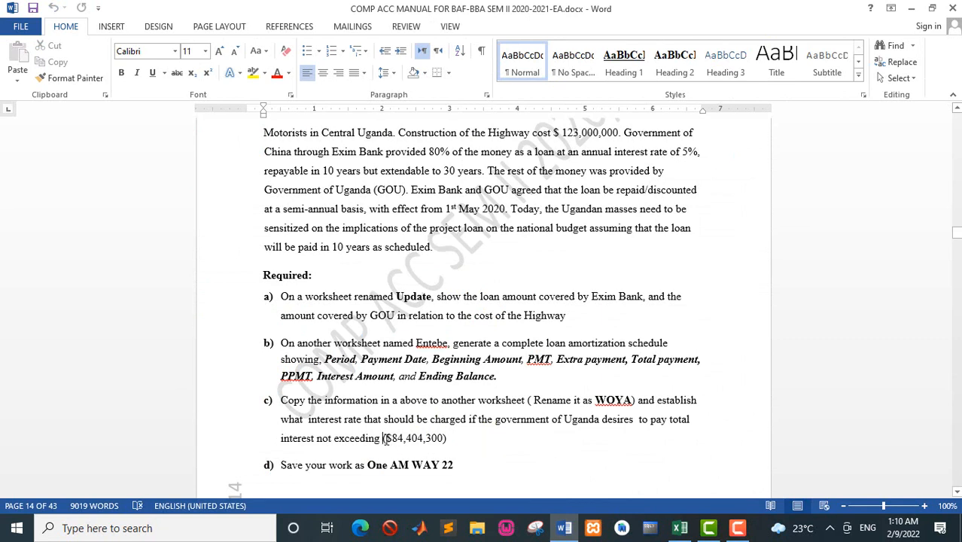
drag(384, 439, 461, 441)
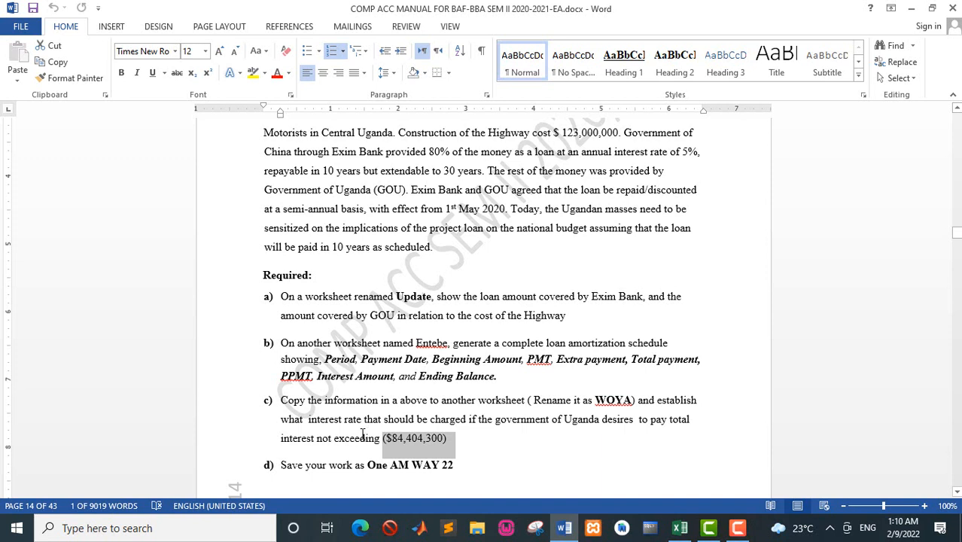
click(402, 447)
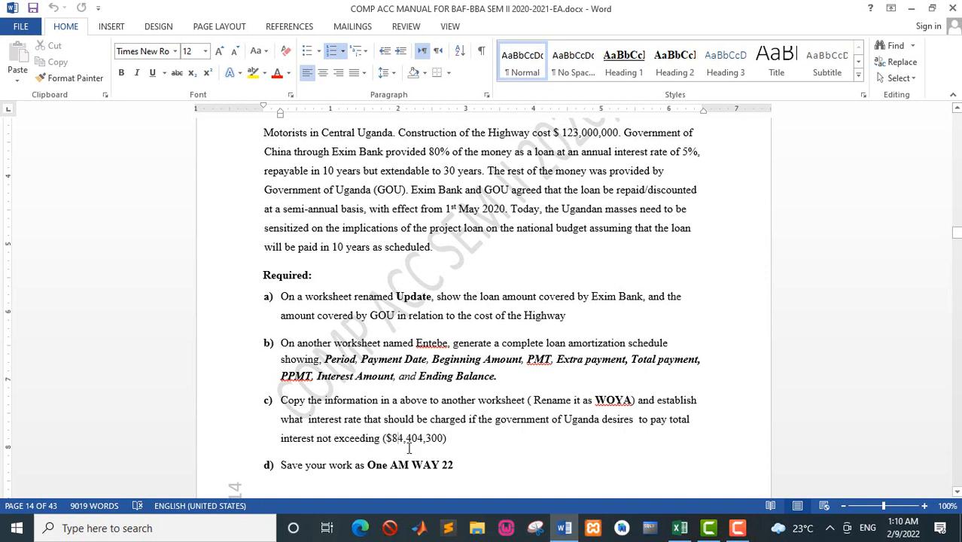
drag(446, 444, 385, 443)
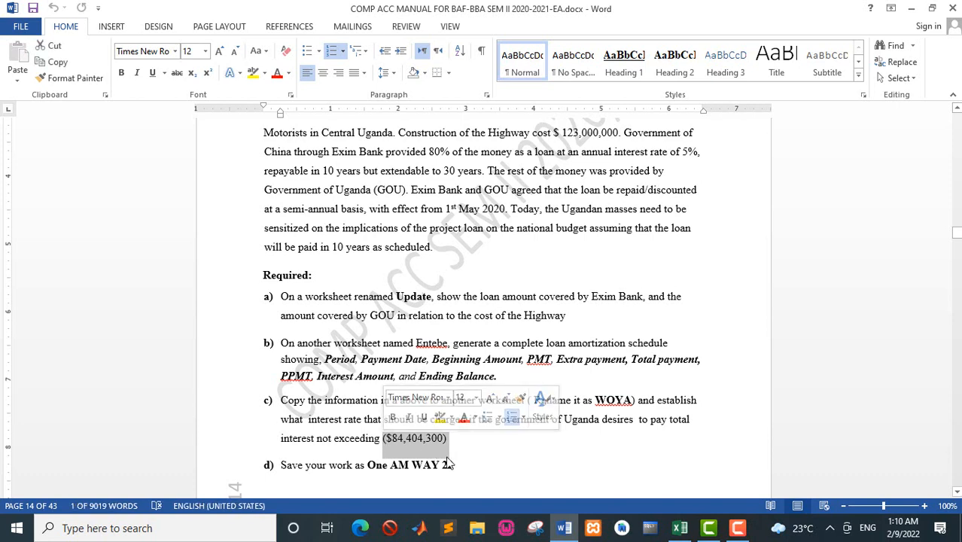
Return to the Excel workbook and select the period 20 accumulated interest in D31.
key(alt+Tab)
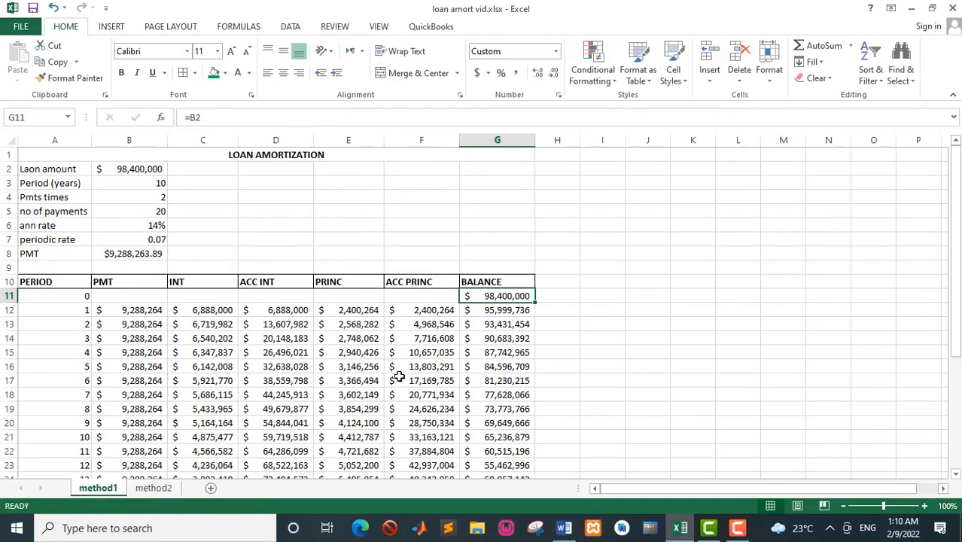
drag(957, 275, 956, 385)
click(271, 411)
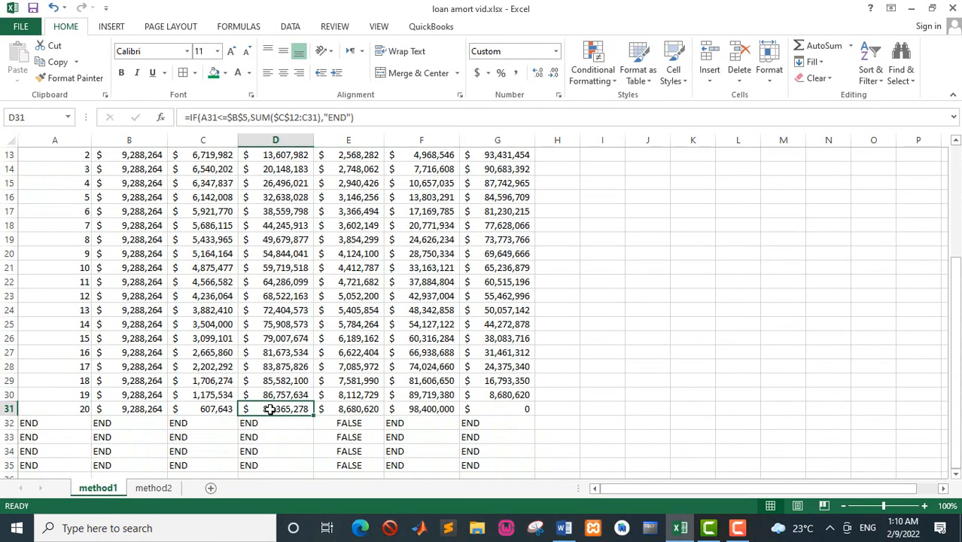
Compare the interest limit in question c of the Word manual with the schedule's final ACC INT and the loan rate inputs in Excel.
key(alt+Tab)
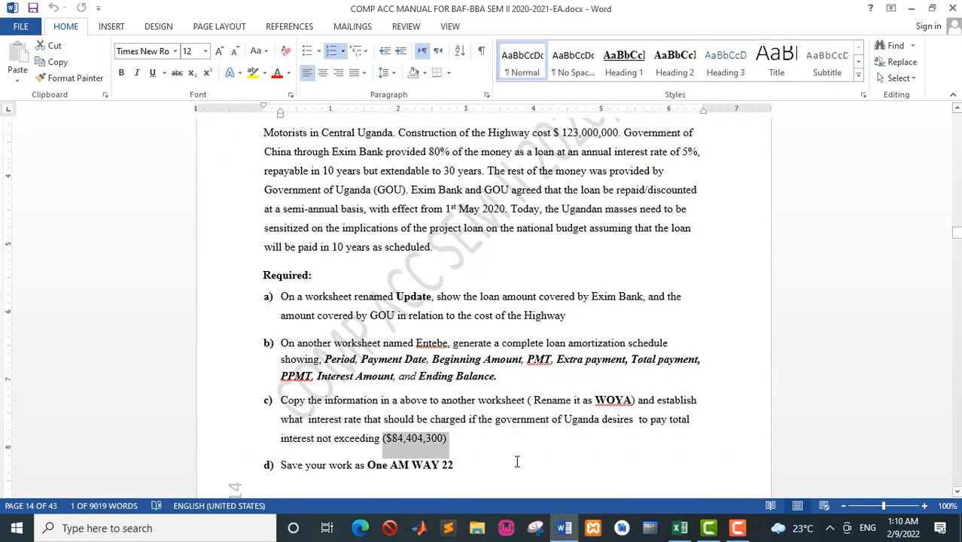
click(390, 438)
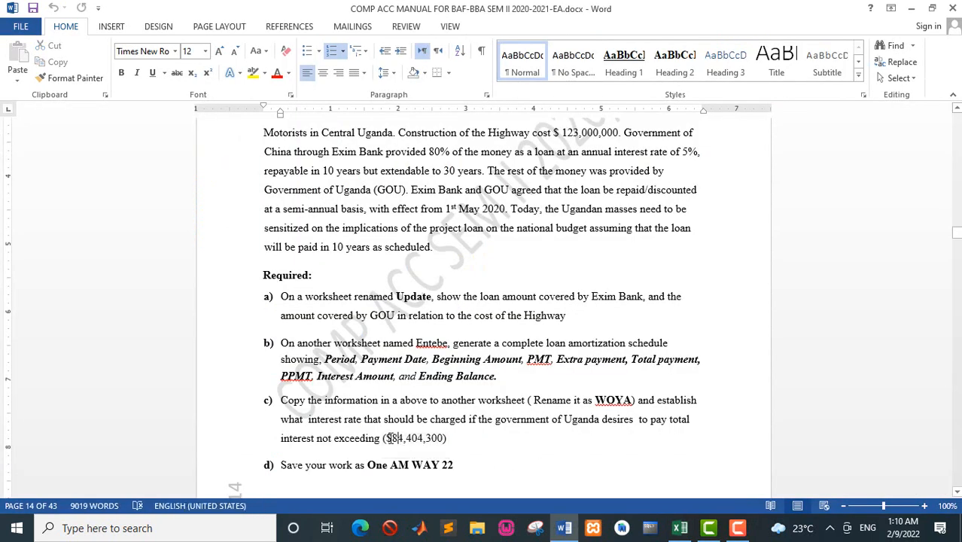
drag(391, 439, 401, 439)
click(425, 440)
key(alt+Tab)
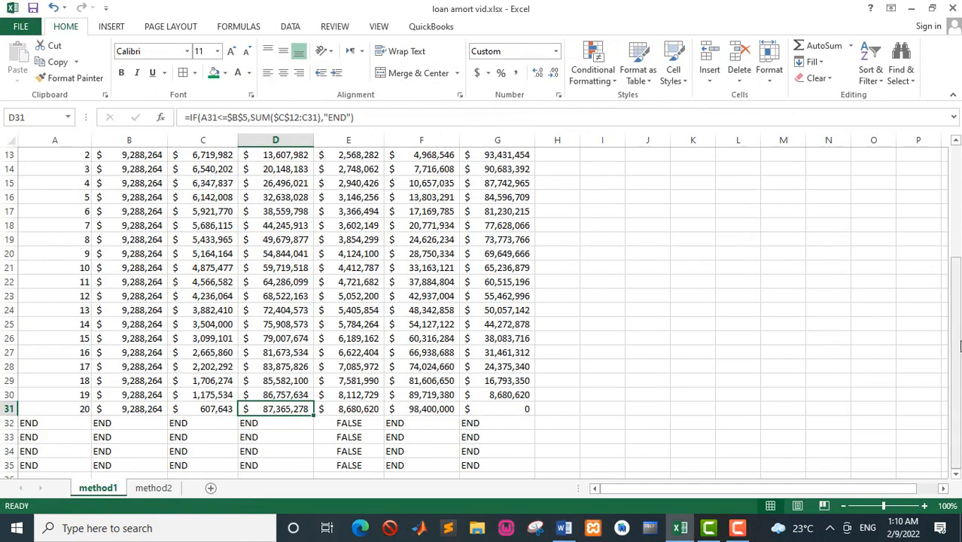
drag(955, 338, 932, 319)
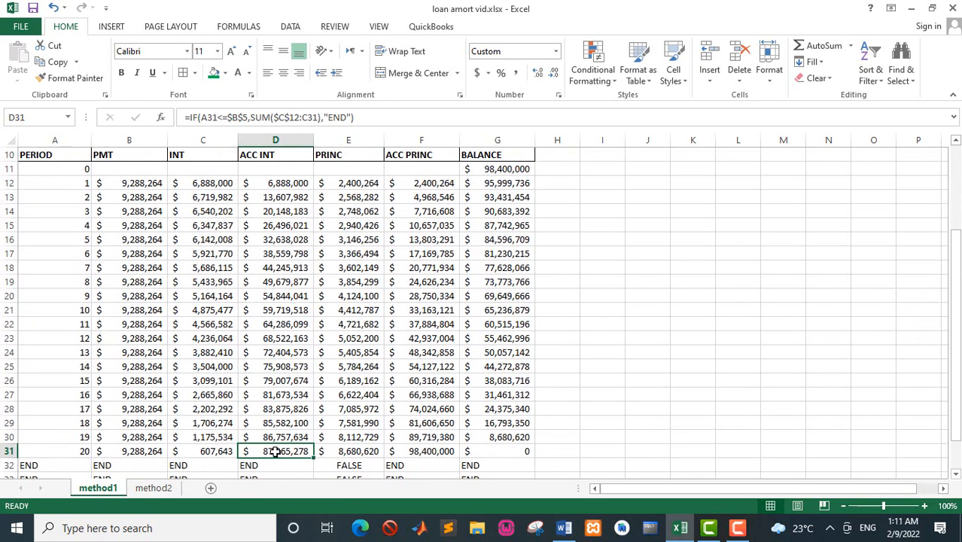
key(alt+Tab)
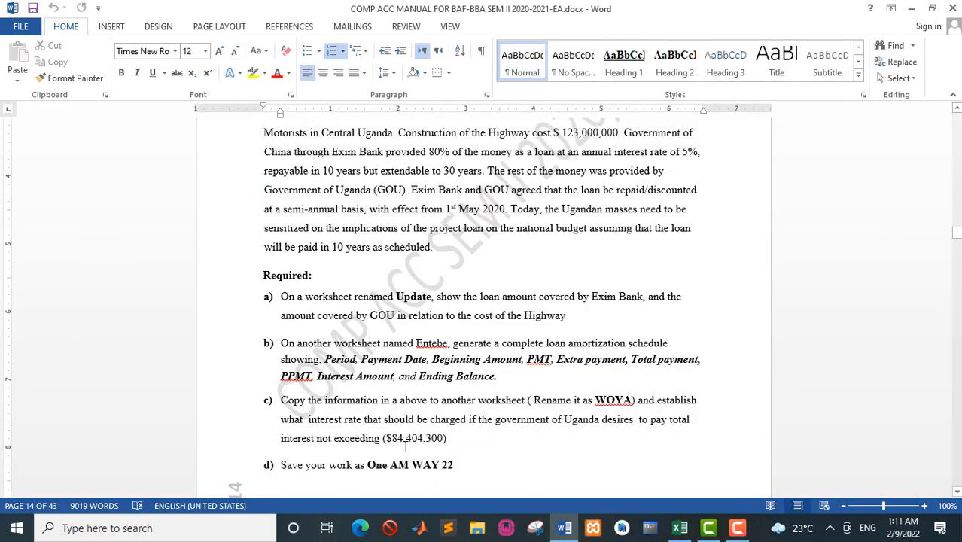
key(alt+Tab)
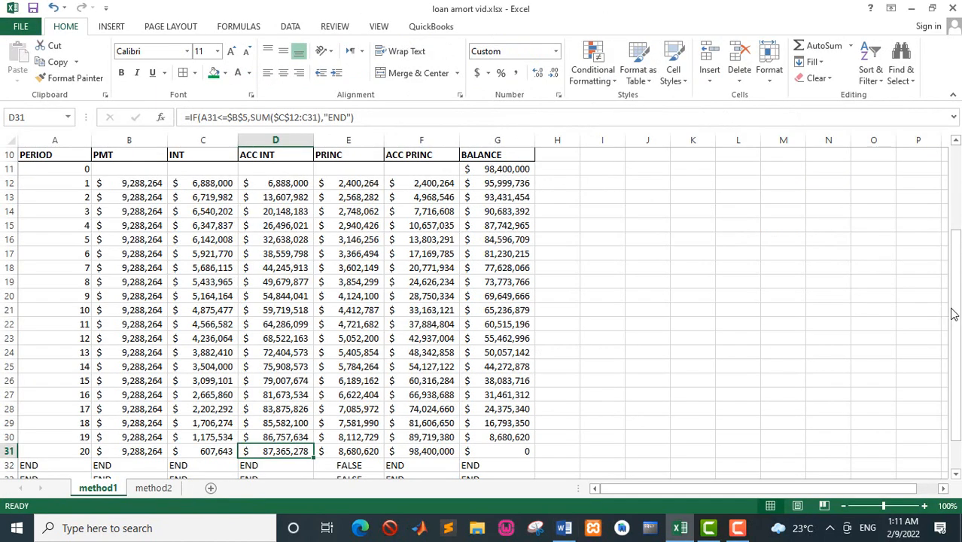
drag(955, 312, 934, 232)
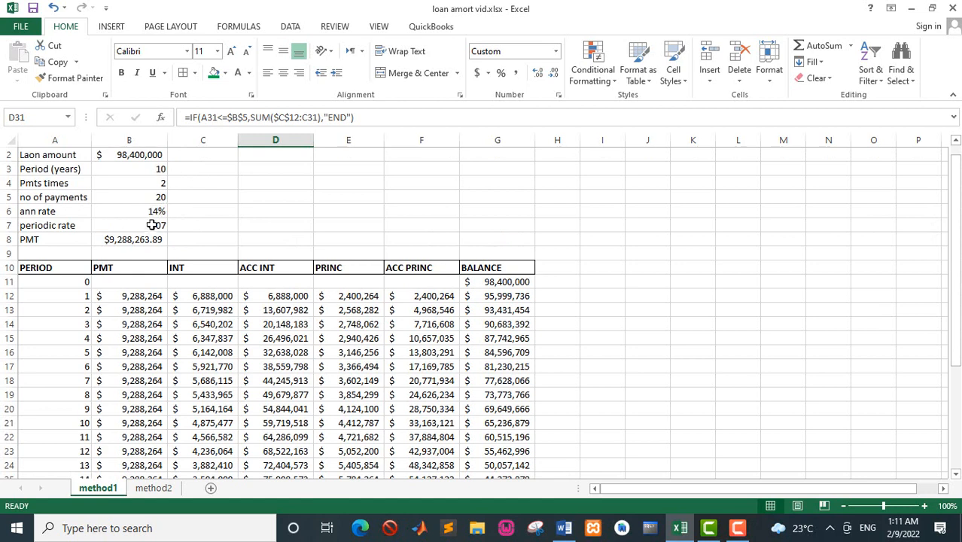
key(alt+Tab)
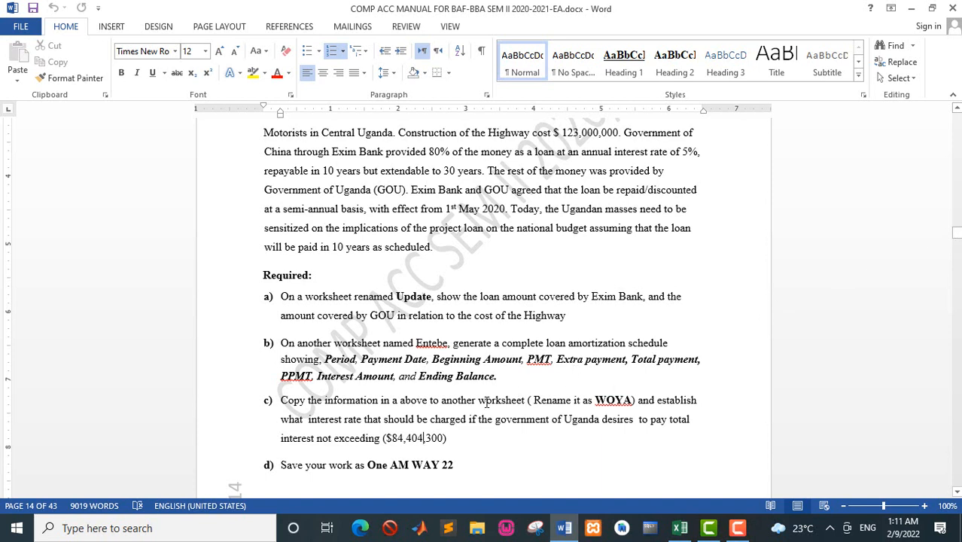
key(alt+Tab)
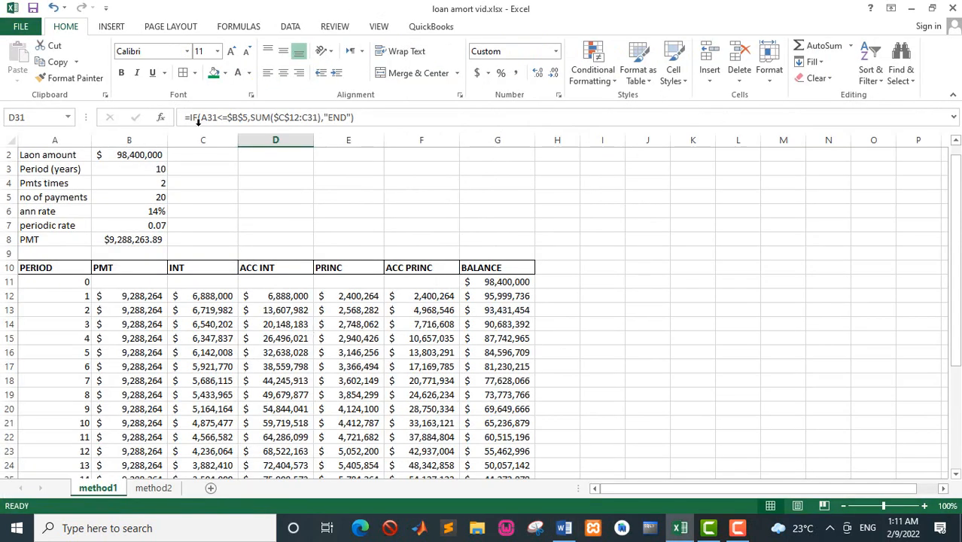
Open Goal Seek with D31 as the set cell and enter 84404300 as its target value, taken from question c in Word.
click(290, 27)
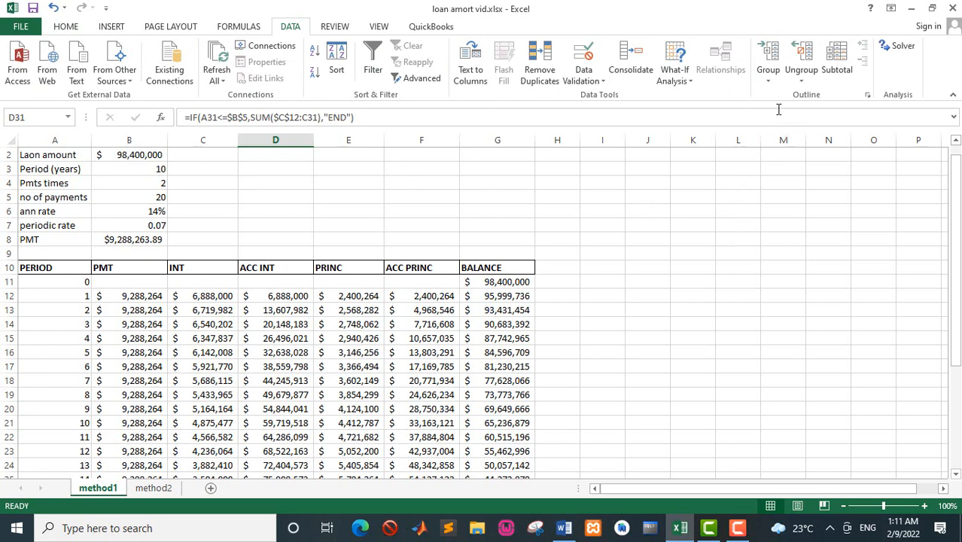
click(688, 86)
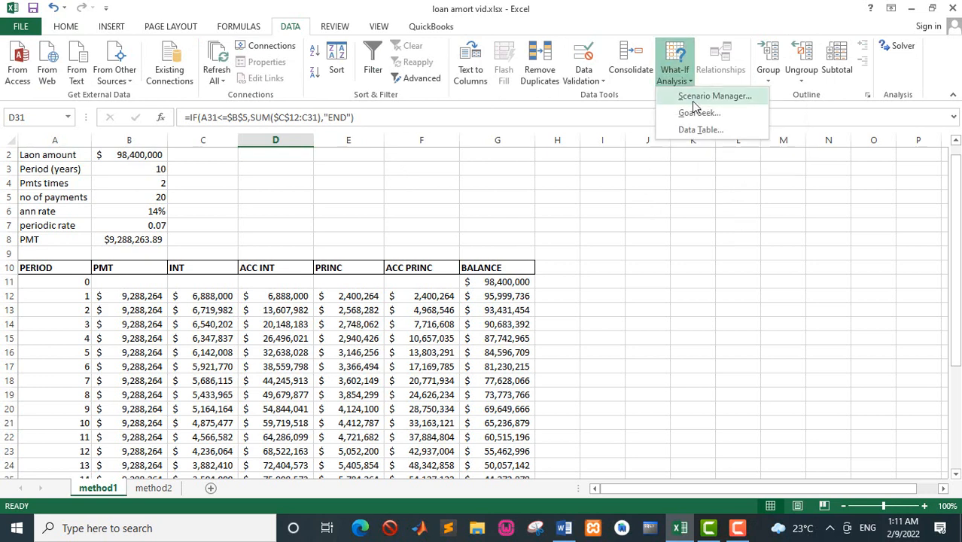
click(694, 112)
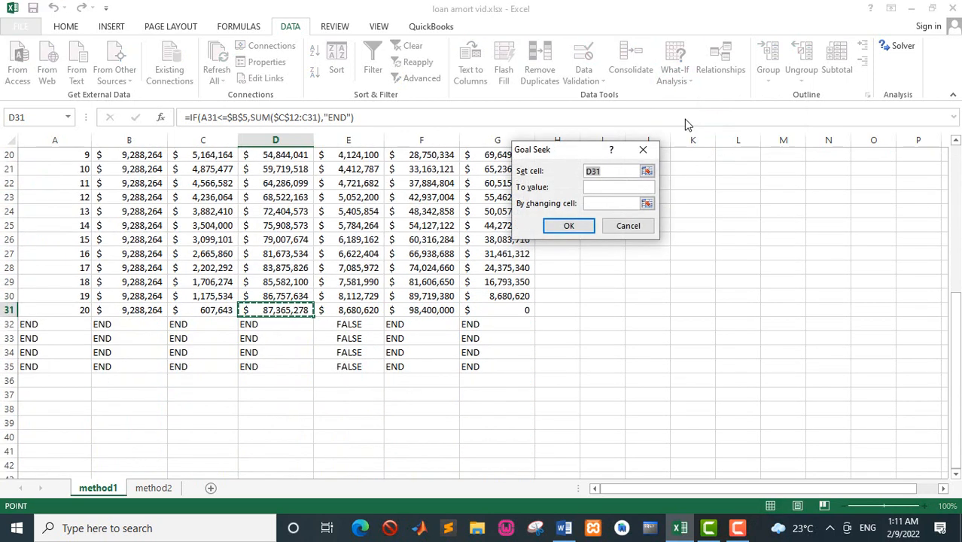
click(595, 187)
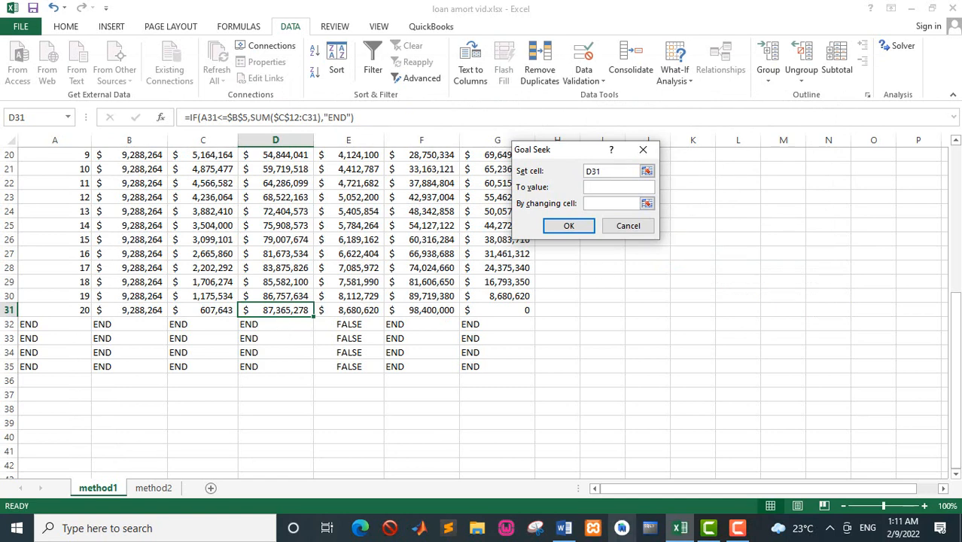
click(568, 531)
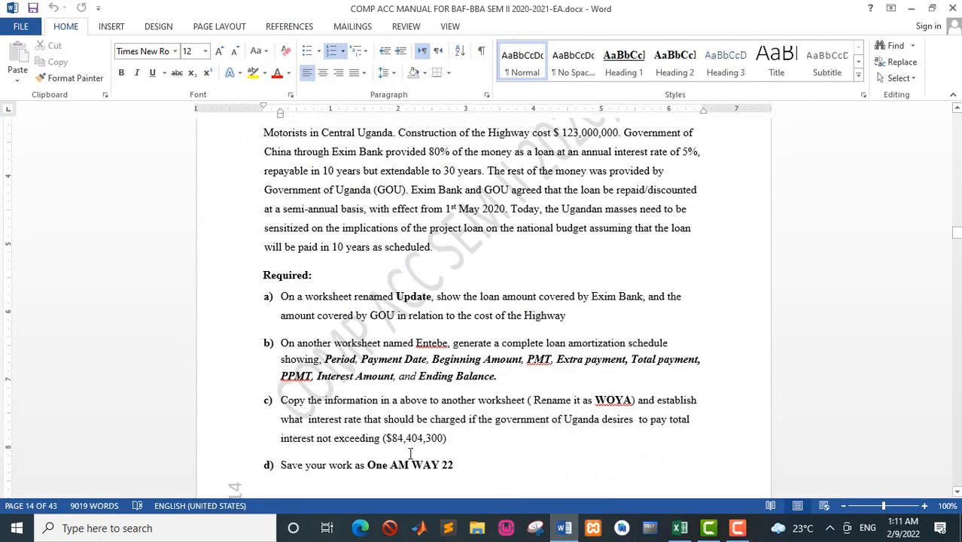
click(564, 528)
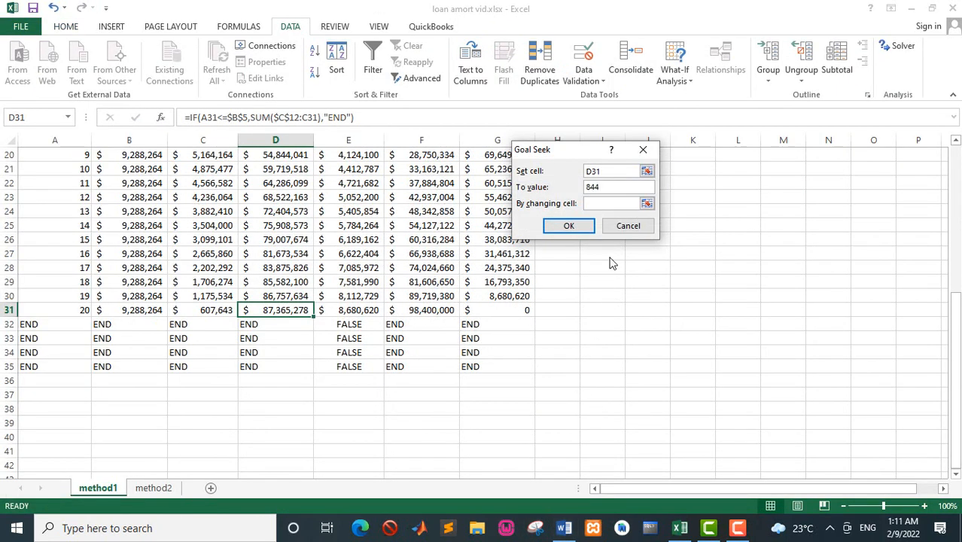
key(alt+Tab)
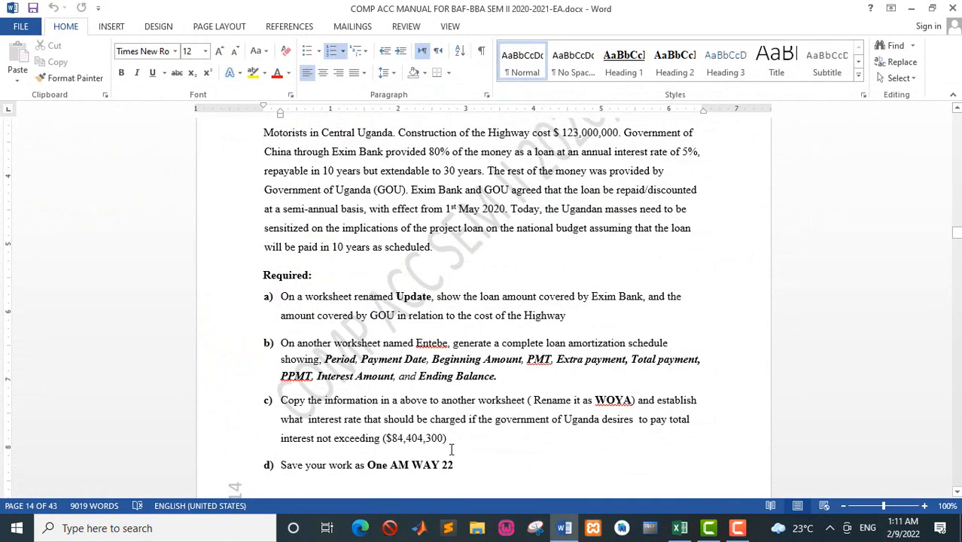
key(alt+Tab)
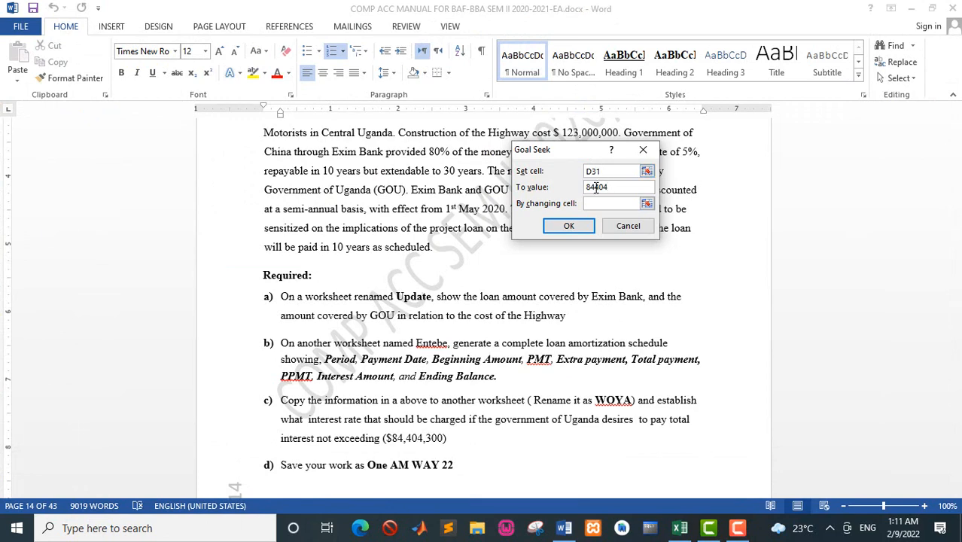
key(alt+Tab)
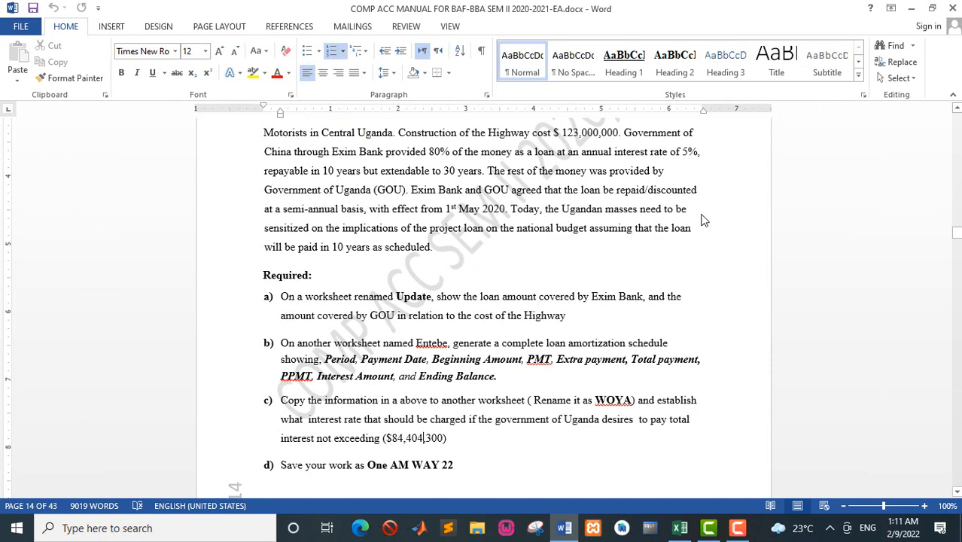
key(alt+Tab)
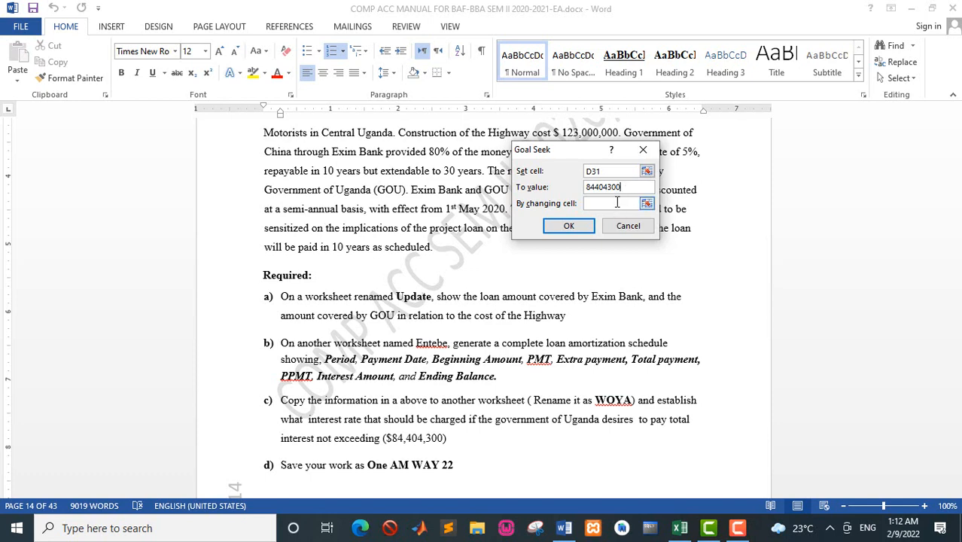
Return to the Excel workbook, use annual rate cell B6 as Goal Seek's changing cell, run it and keep the solution.
key(alt+Tab)
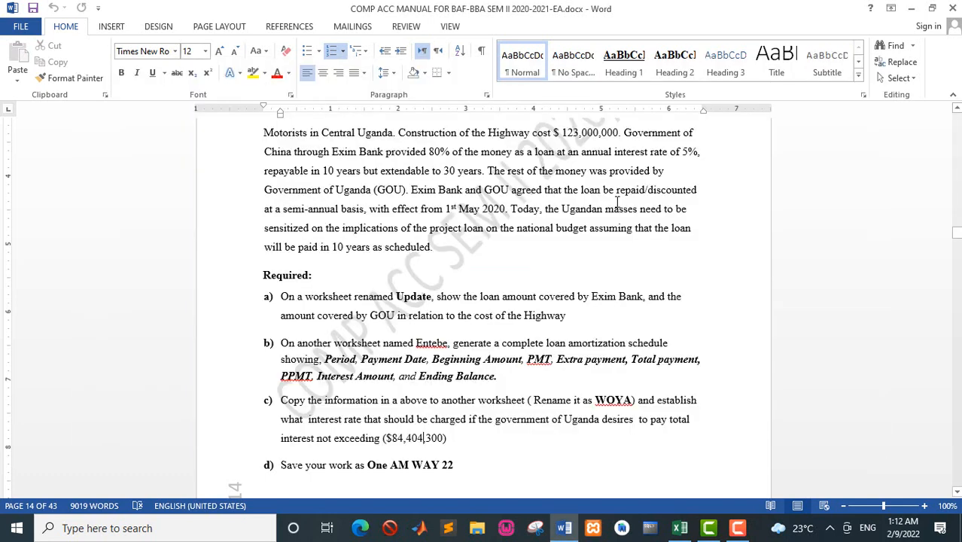
key(alt+Tab)
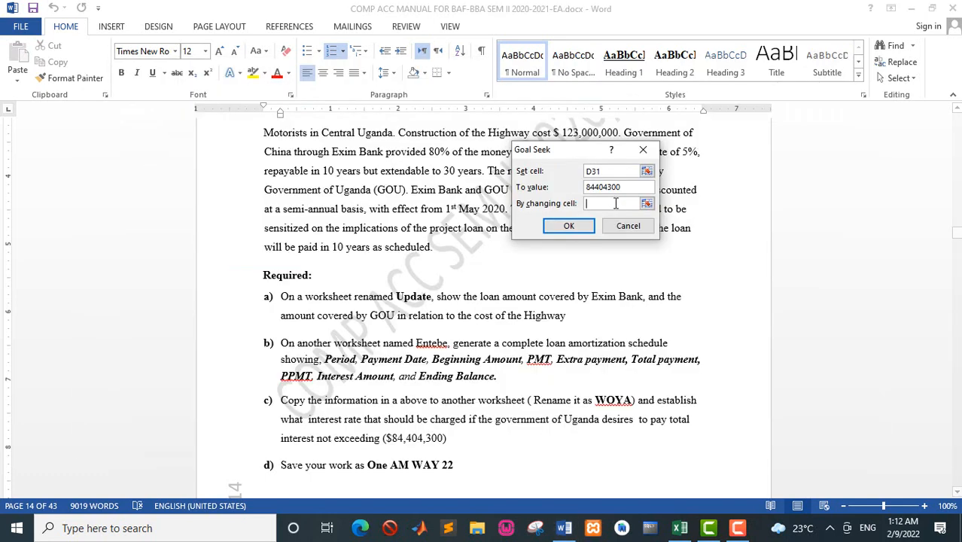
click(680, 528)
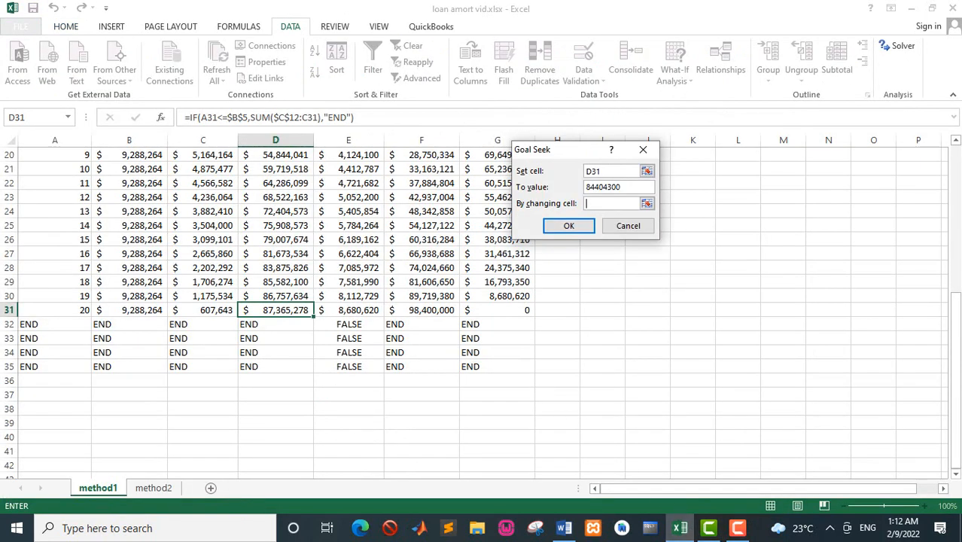
drag(956, 309, 927, 76)
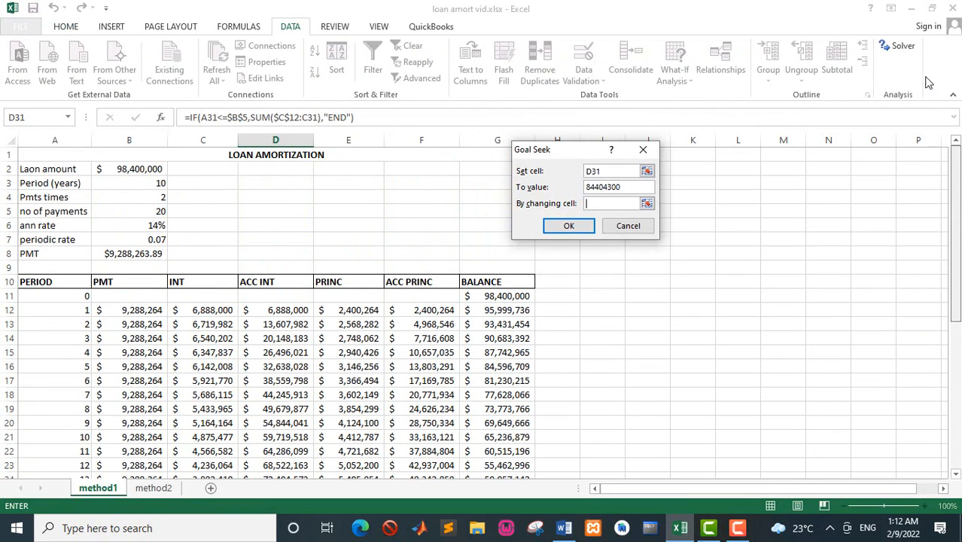
click(154, 226)
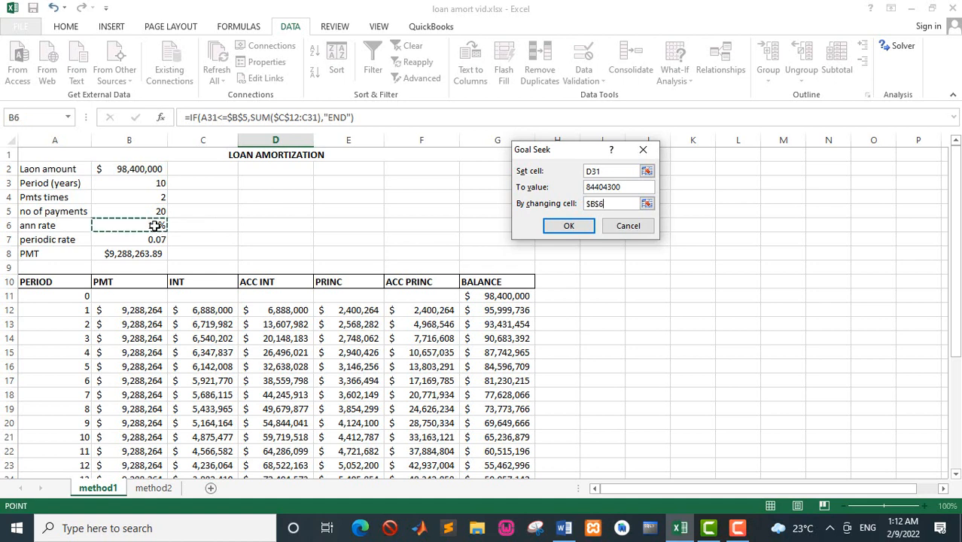
click(558, 228)
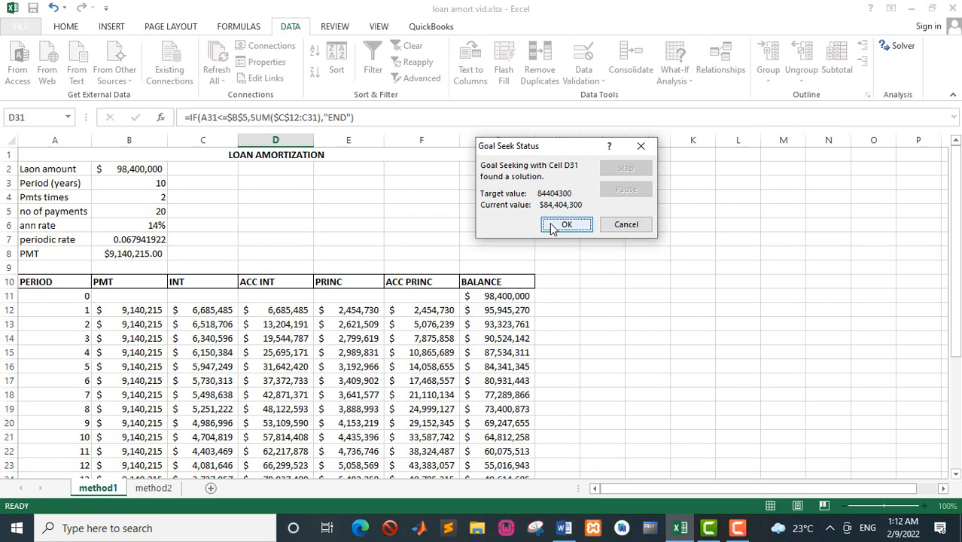
click(566, 224)
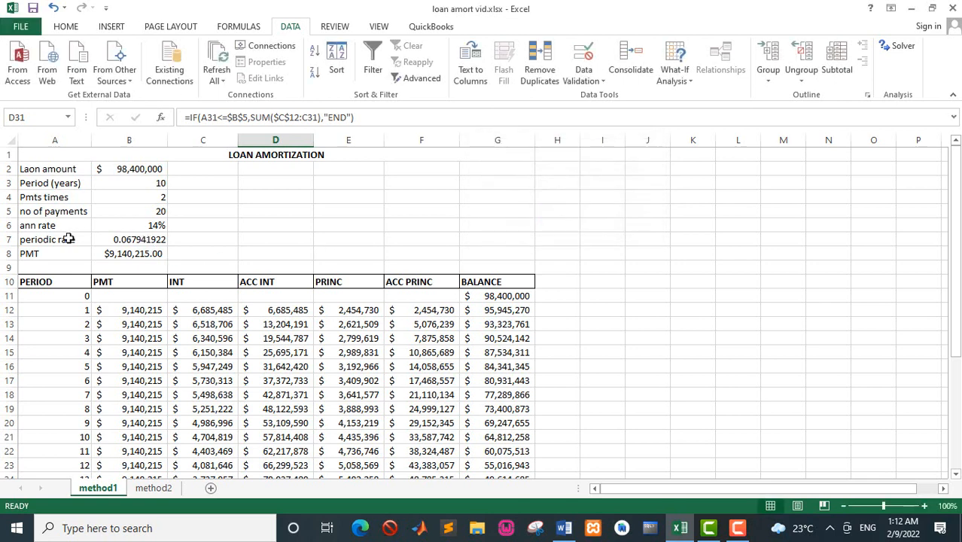
Check the interest limit in question c of the Word manual against the period 20 ACC INT and the loan rates in Excel.
key(alt+Tab)
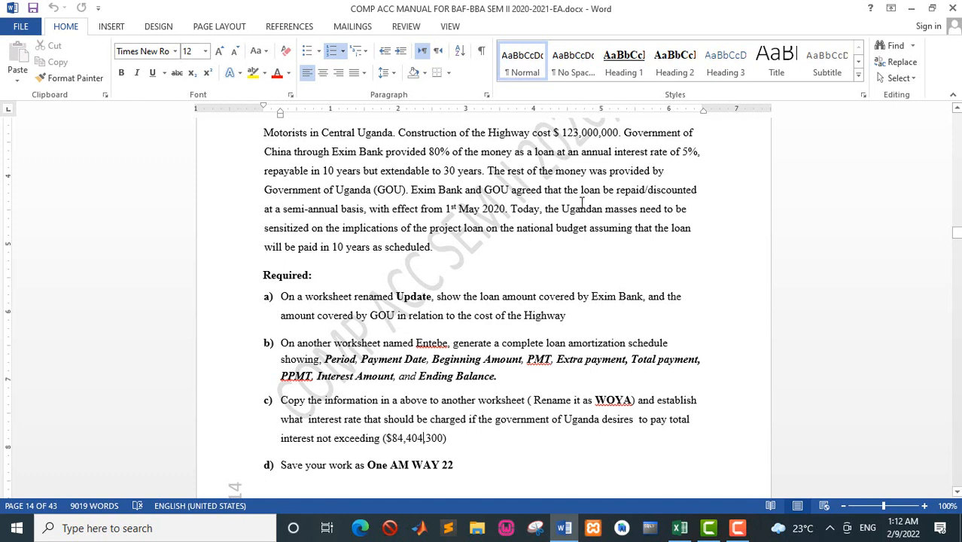
key(alt+Tab)
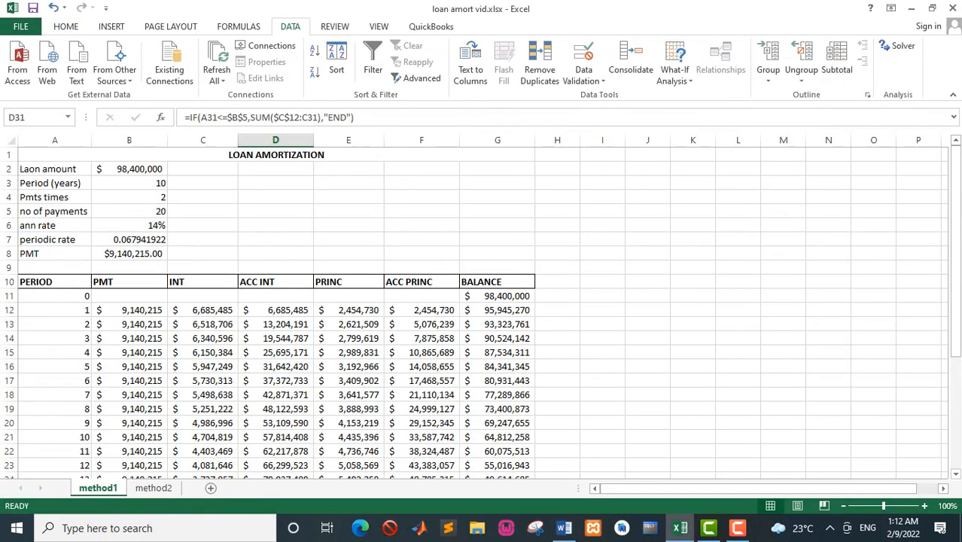
drag(956, 177, 956, 193)
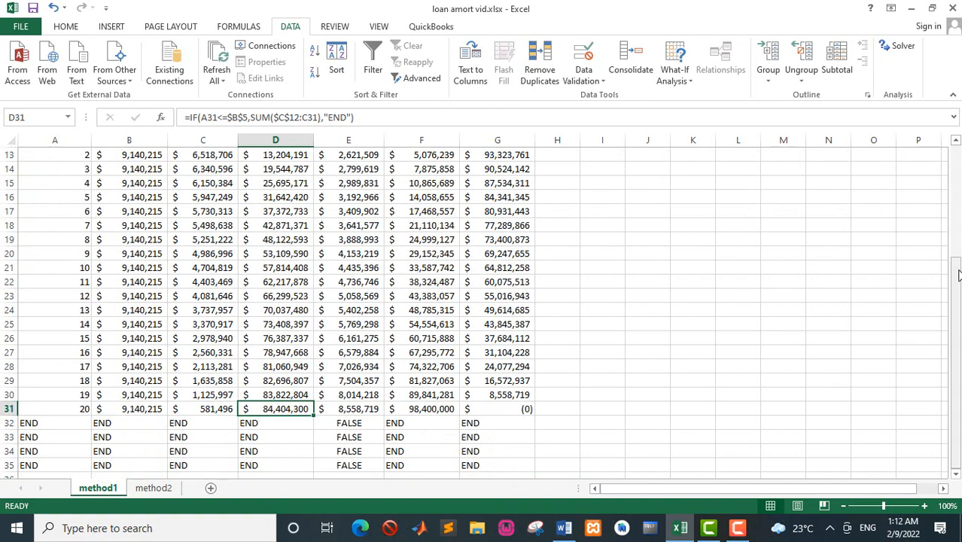
drag(959, 274, 948, 147)
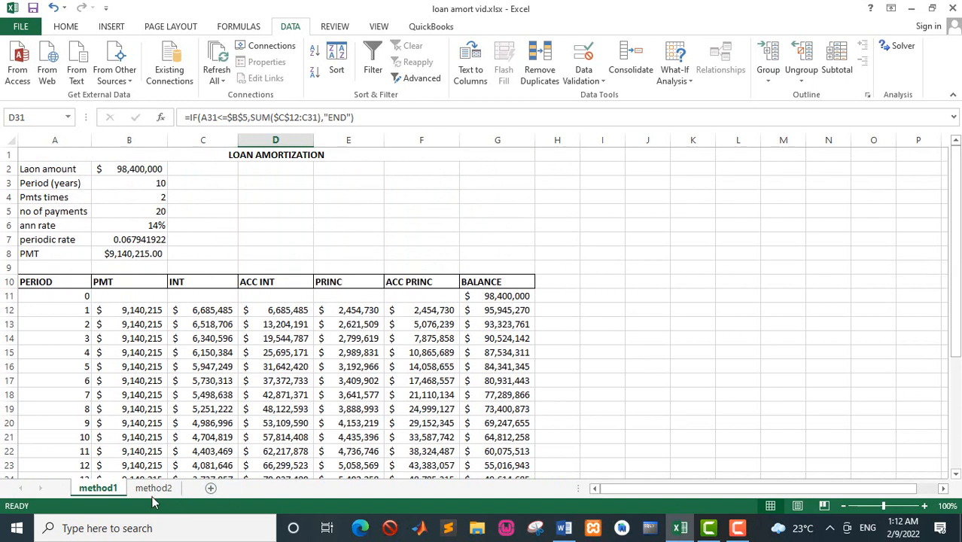
click(739, 529)
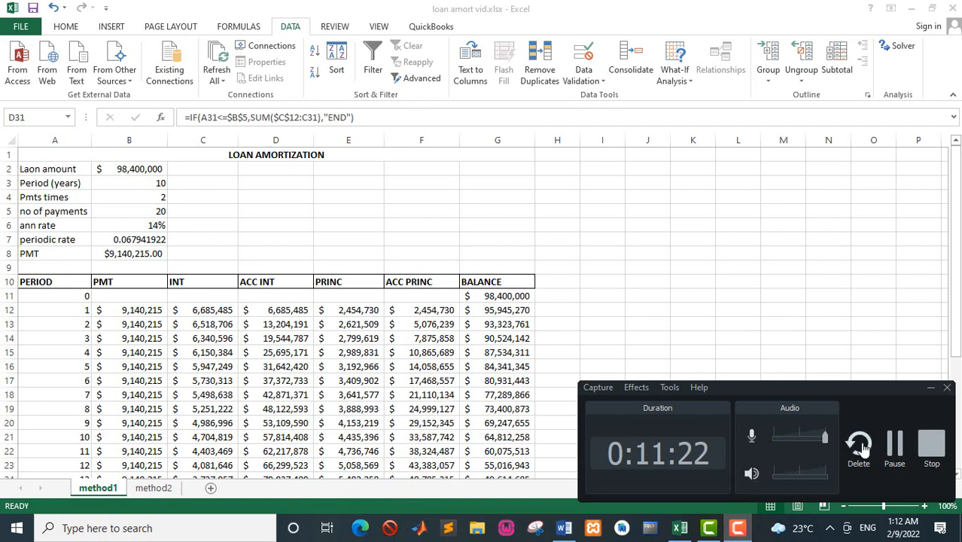